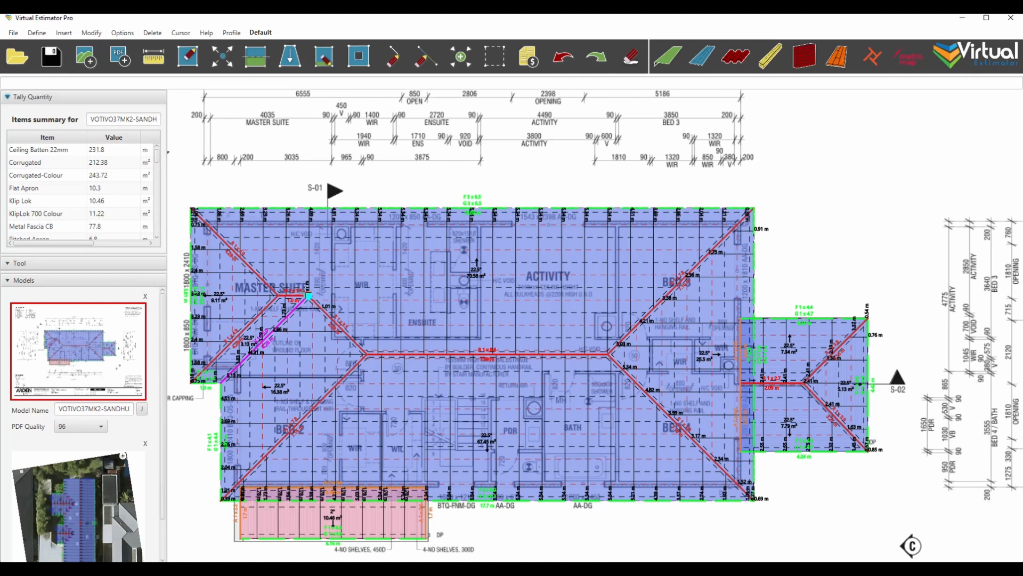
# Align the panels of the Activity, PDR/Bath and 9.11 m² Master Suite roof faces to their reference points.
pyautogui.click(308, 295)
pyautogui.click(303, 279)
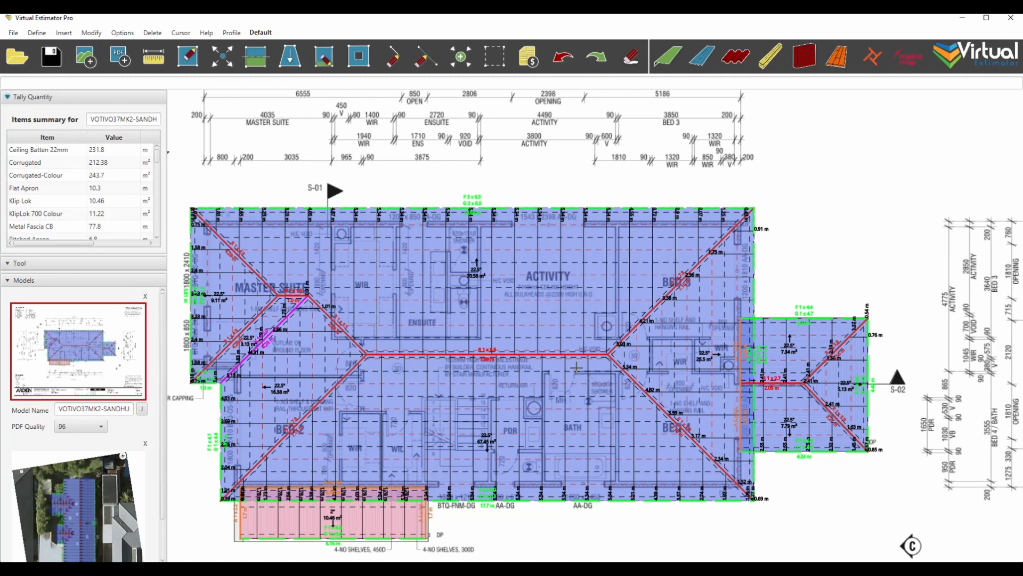
pyautogui.click(750, 497)
pyautogui.click(731, 501)
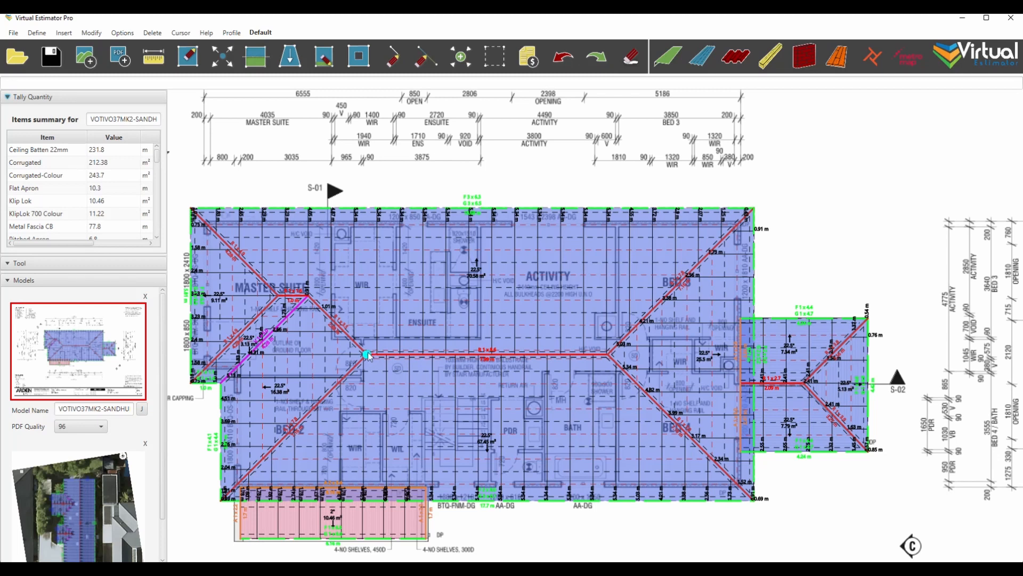
pyautogui.click(233, 324)
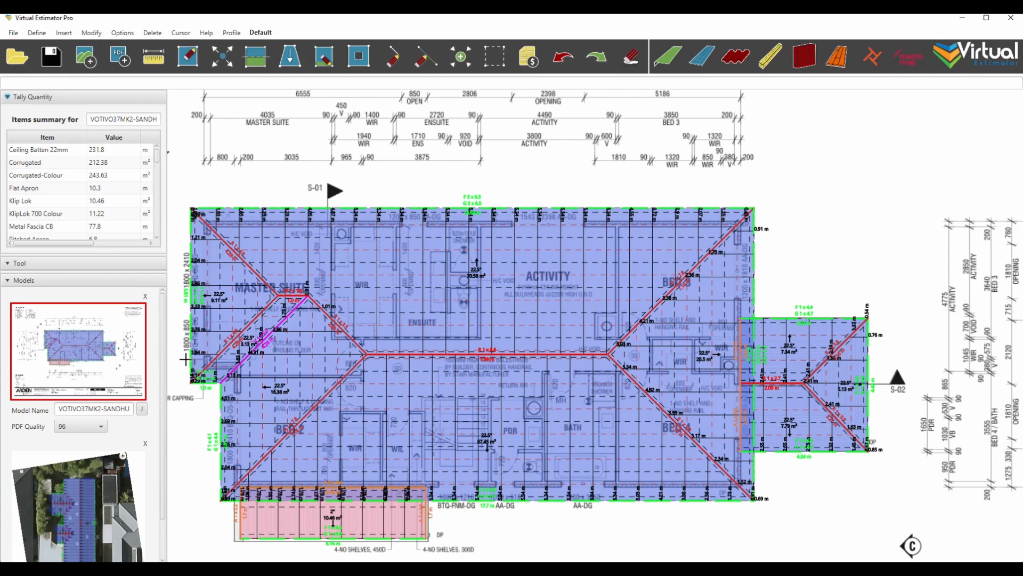
# Start linking panel materials by adding a first link group and setting its colour to #b31a1a.
pyautogui.click(703, 57)
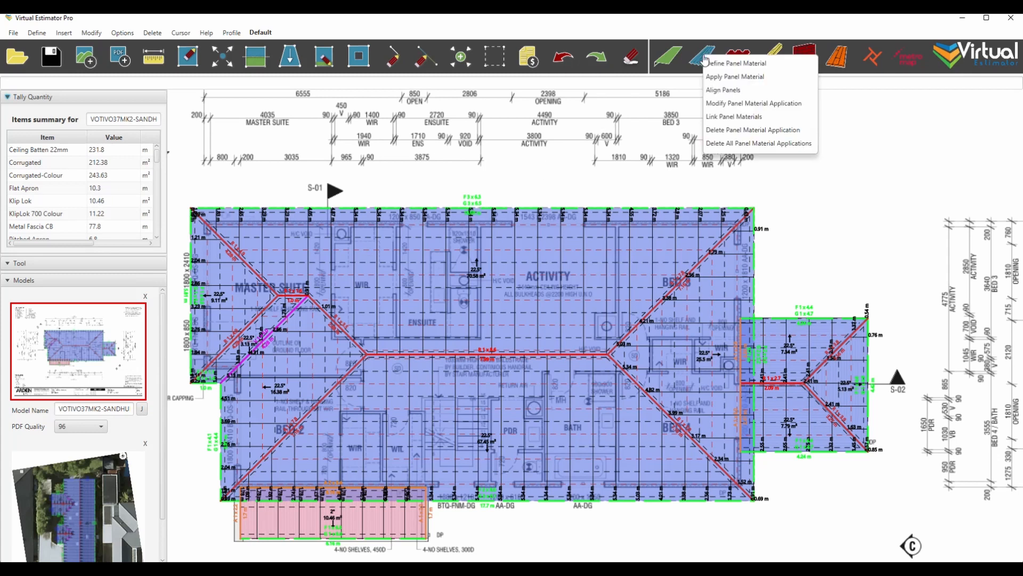
pyautogui.click(723, 117)
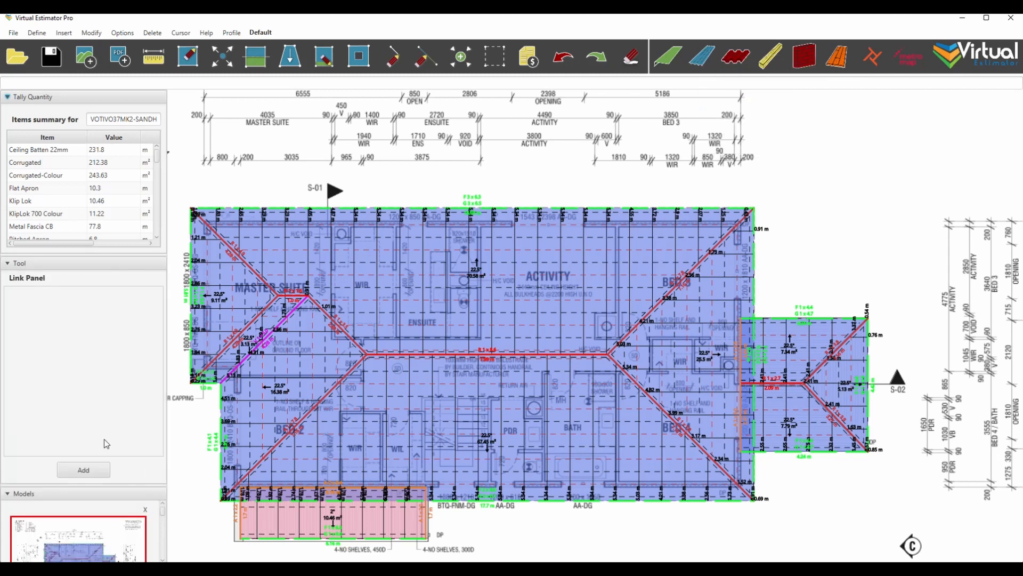
pyautogui.click(83, 470)
pyautogui.click(82, 363)
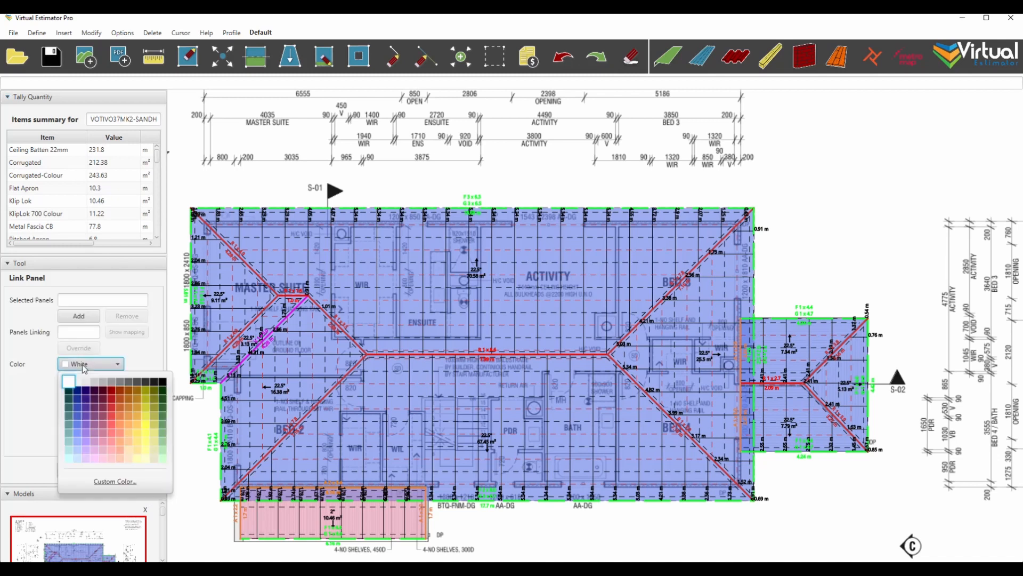
pyautogui.click(106, 401)
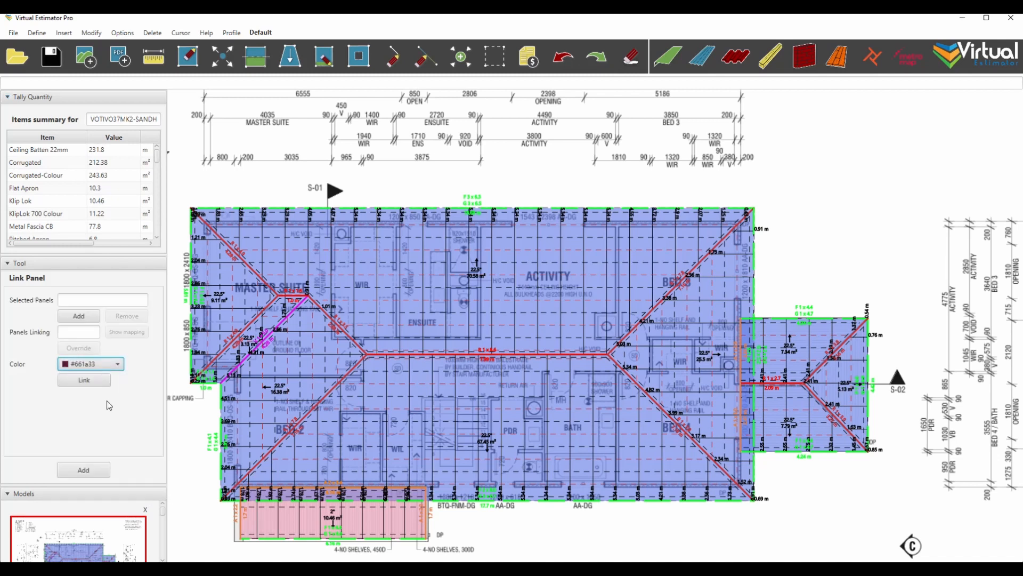
pyautogui.click(100, 362)
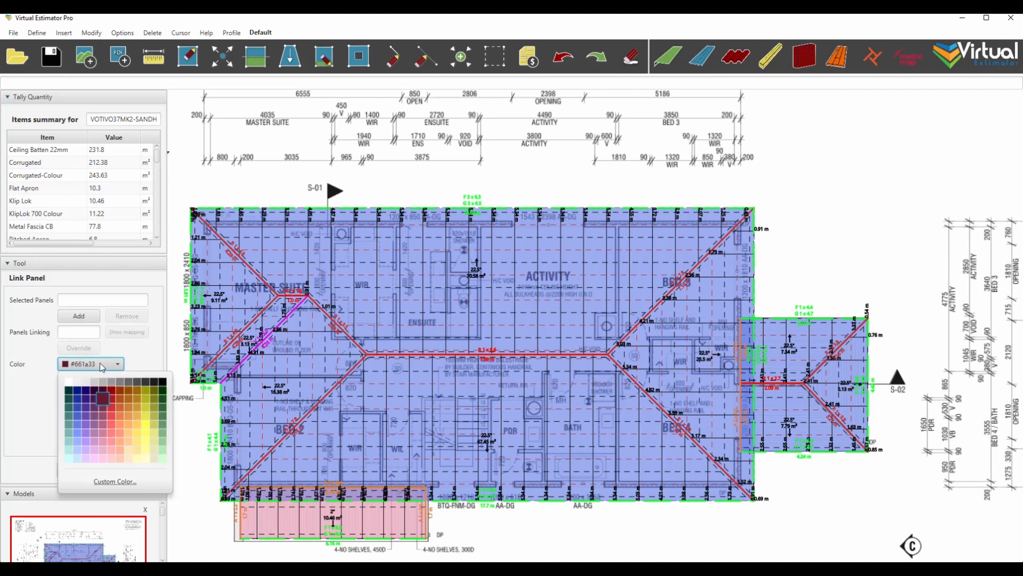
pyautogui.click(112, 398)
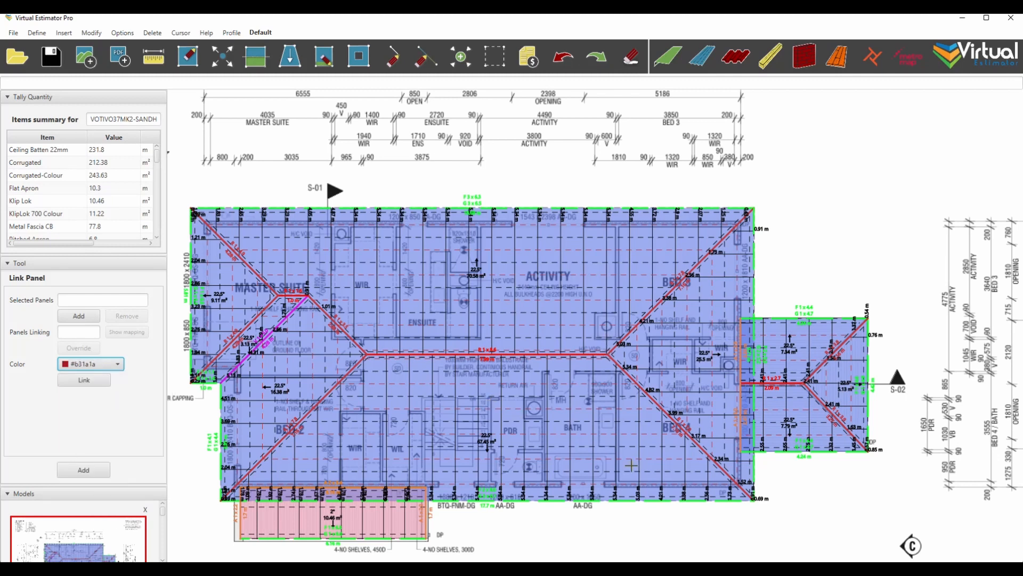
# Add all 24 panels of the PDR/Bath roof face and the three panels beside the upper valley end to the #b31a1a group.
pyautogui.moveTo(741, 494); pyautogui.dragTo(208, 506)
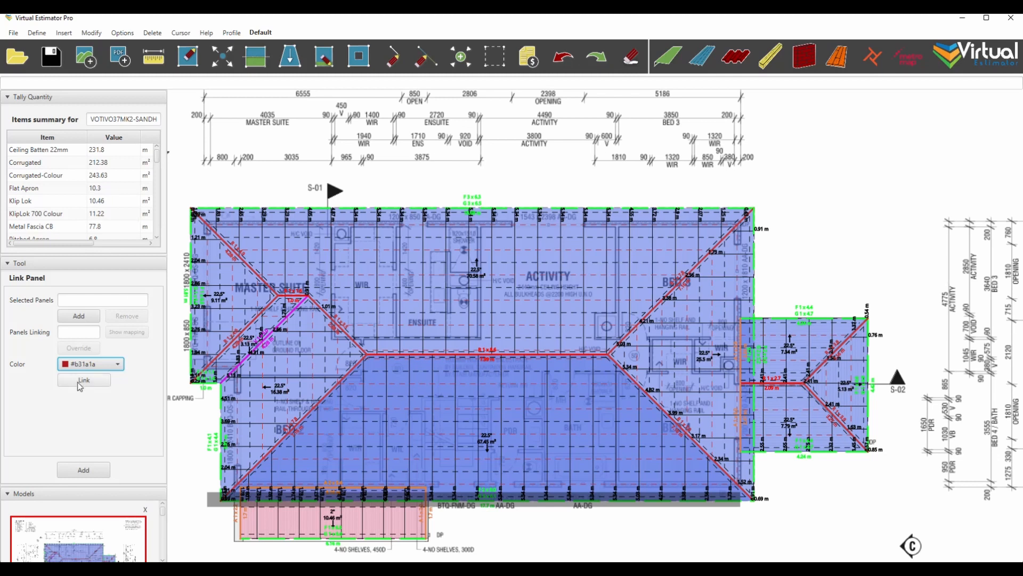
pyautogui.click(78, 316)
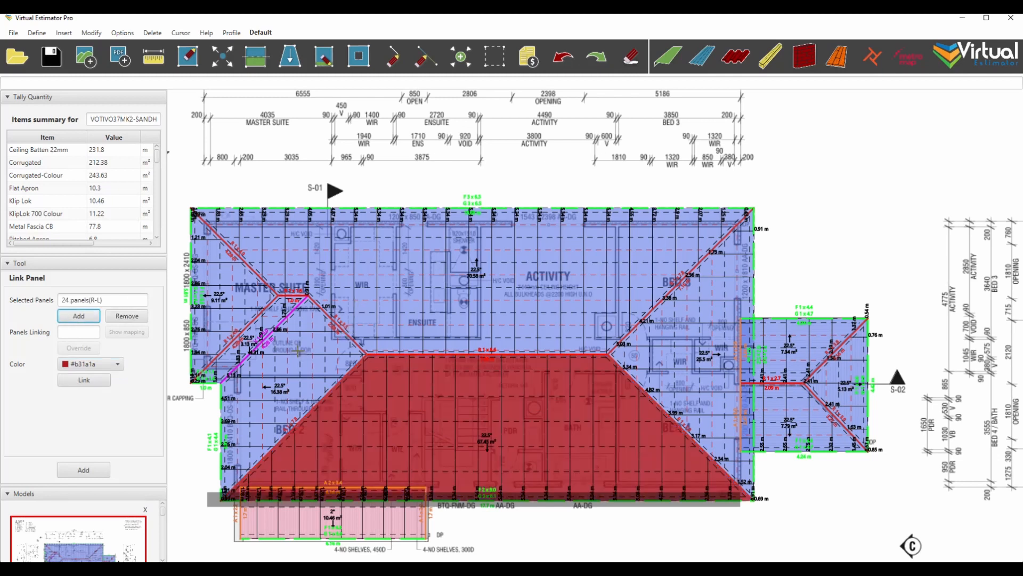
pyautogui.click(306, 345)
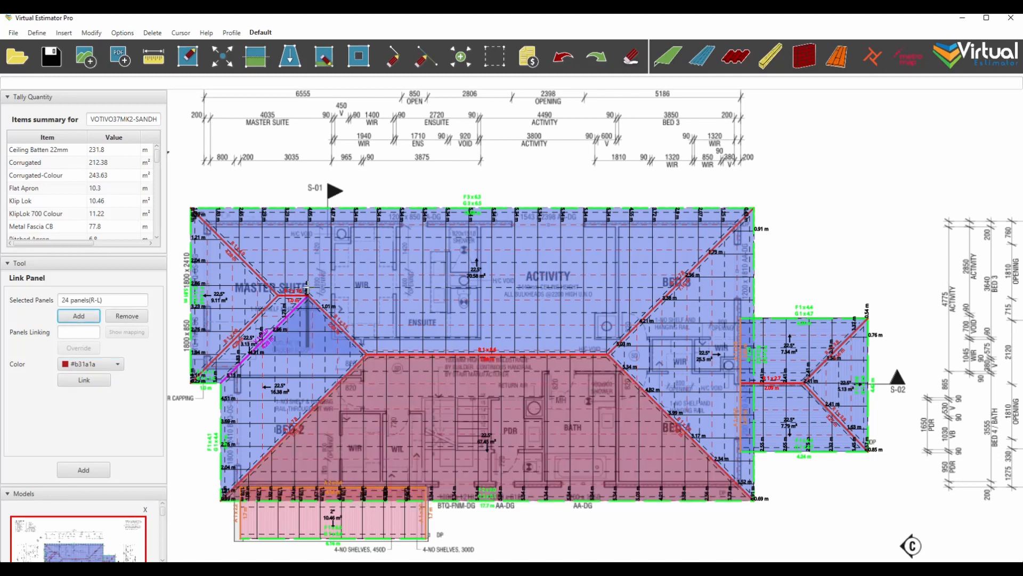
pyautogui.click(92, 316)
# Add the 9.11 m² Master Suite hip face and the Bed 3 side panels of the end hip face, and link the group.
pyautogui.moveTo(211, 344); pyautogui.dragTo(178, 203)
pyautogui.click(78, 315)
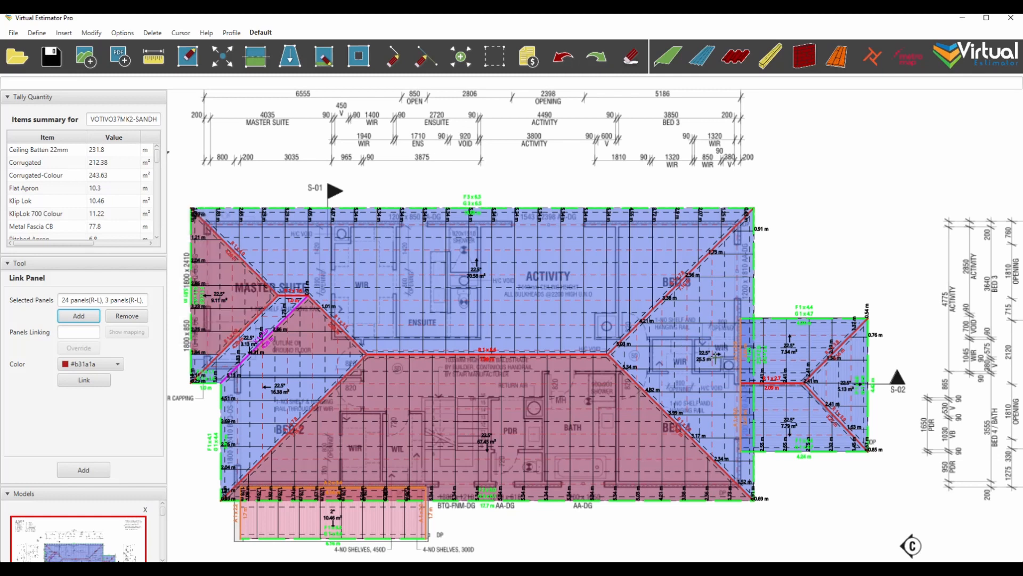
pyautogui.moveTo(714, 360); pyautogui.dragTo(762, 198)
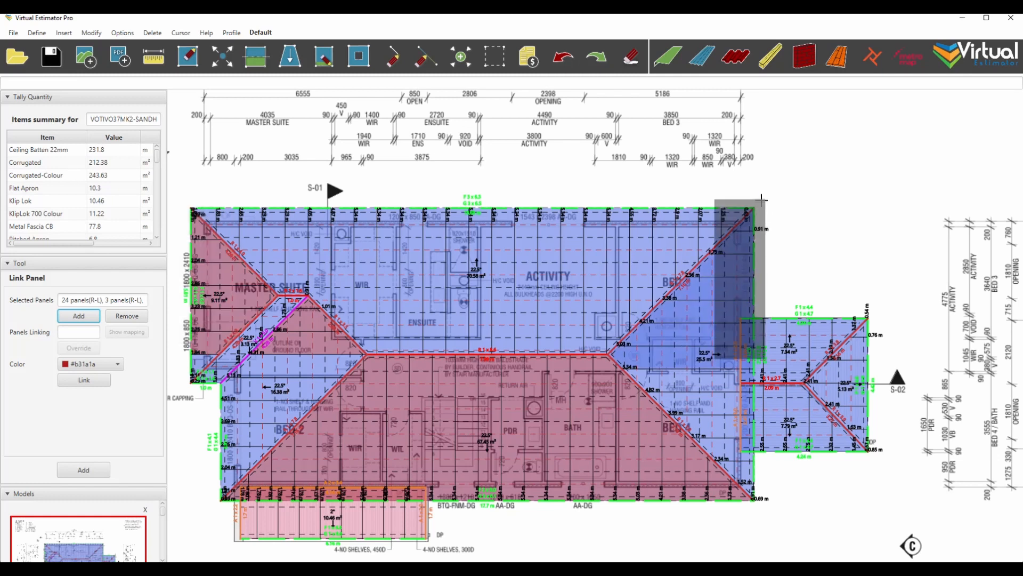
pyautogui.click(76, 316)
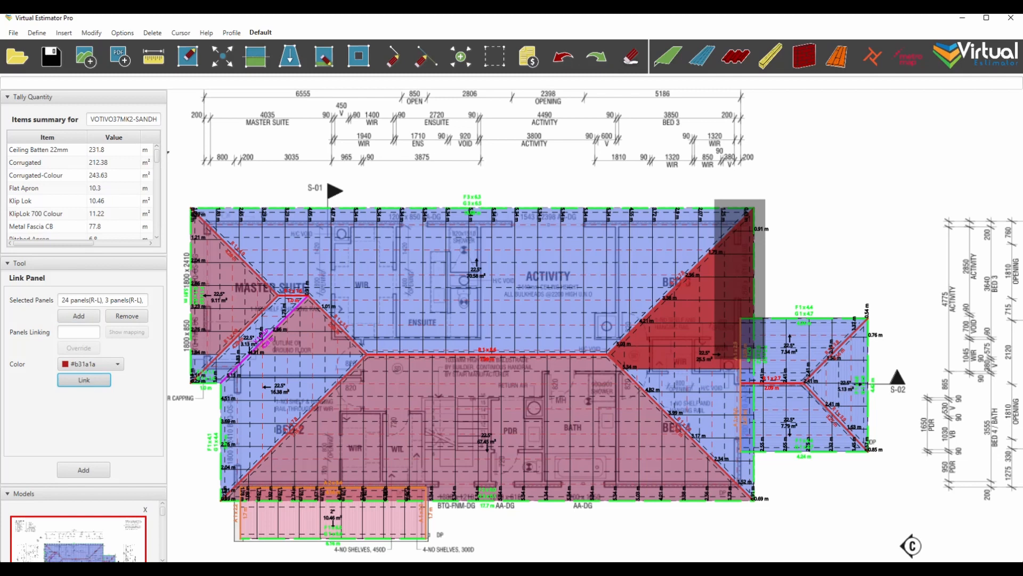
pyautogui.click(84, 379)
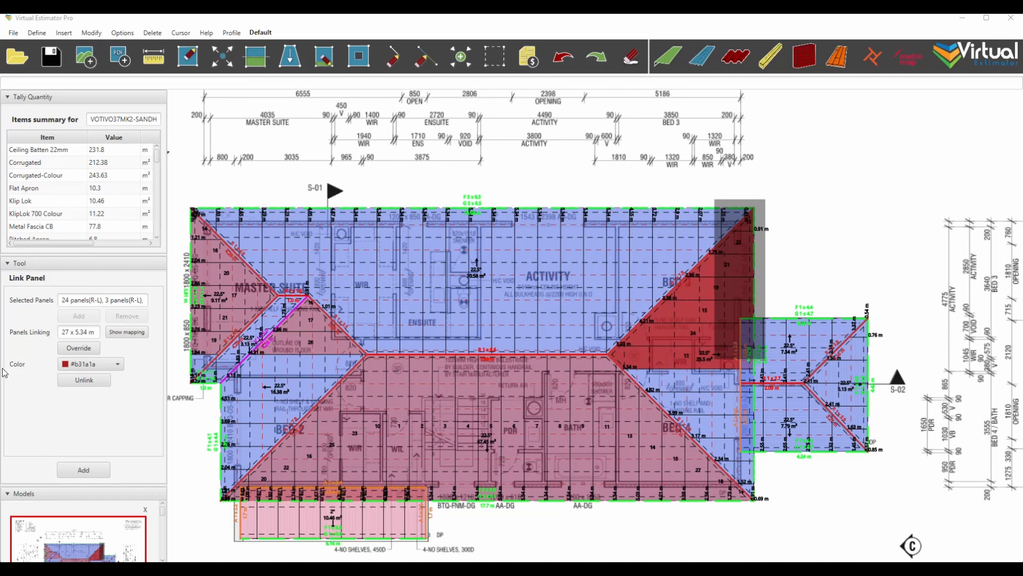
# Override the quantity of the #b31a1a linked panels with 25.
pyautogui.click(80, 349)
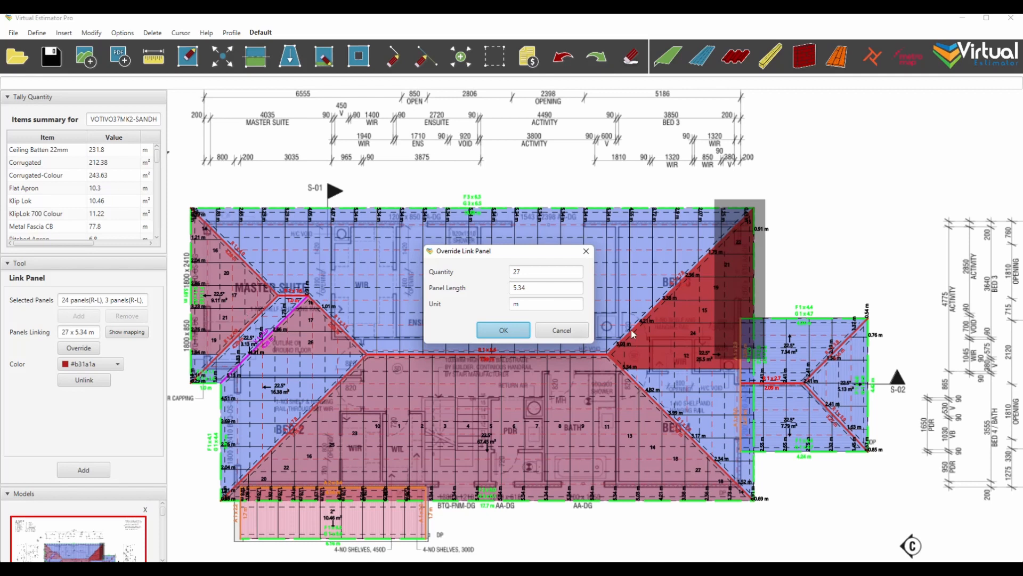
pyautogui.click(522, 272)
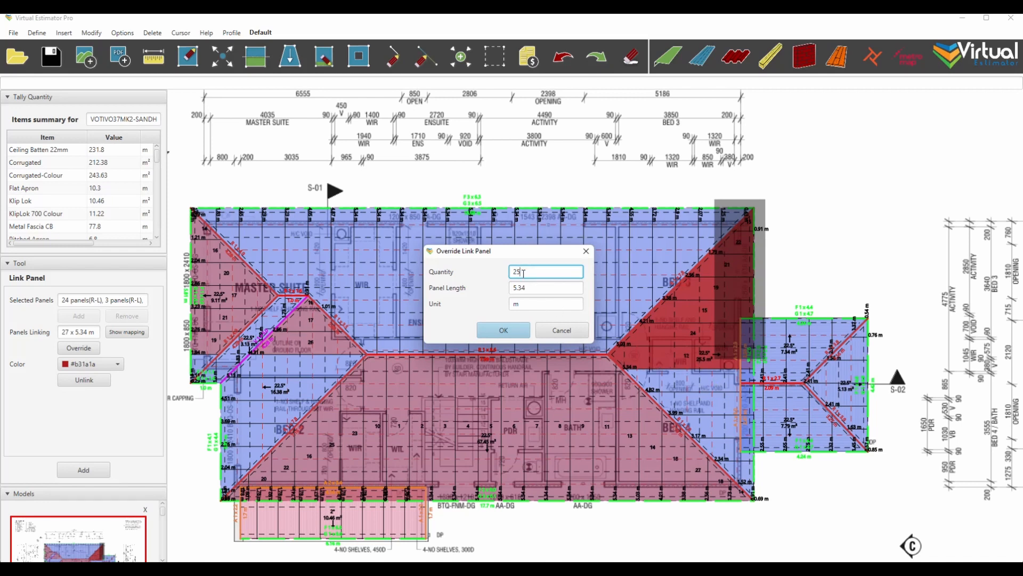
pyautogui.click(505, 330)
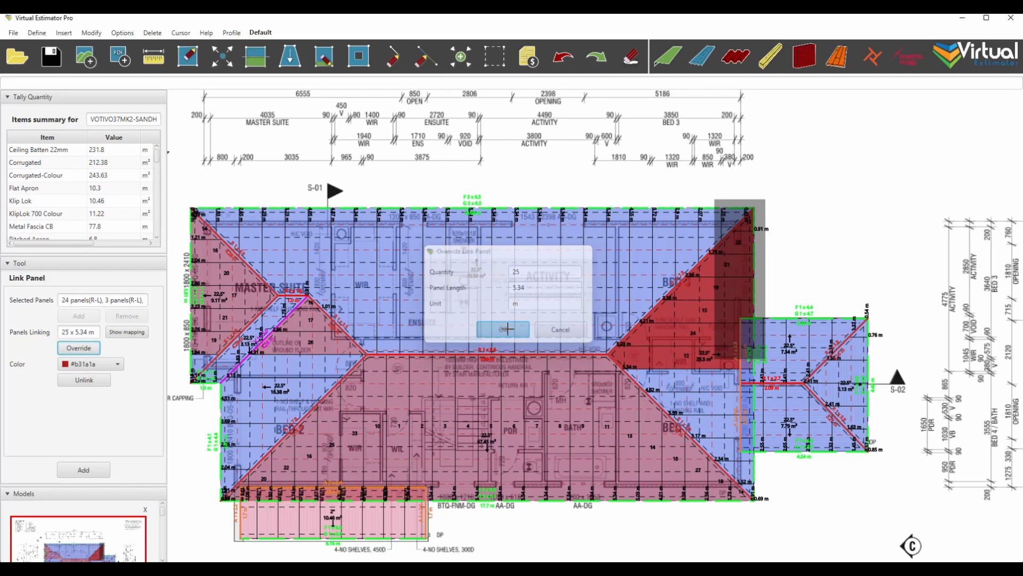
# Add a second panel link group and set its colour to #cccc33.
pyautogui.click(89, 471)
pyautogui.scroll(-2, 101, 415)
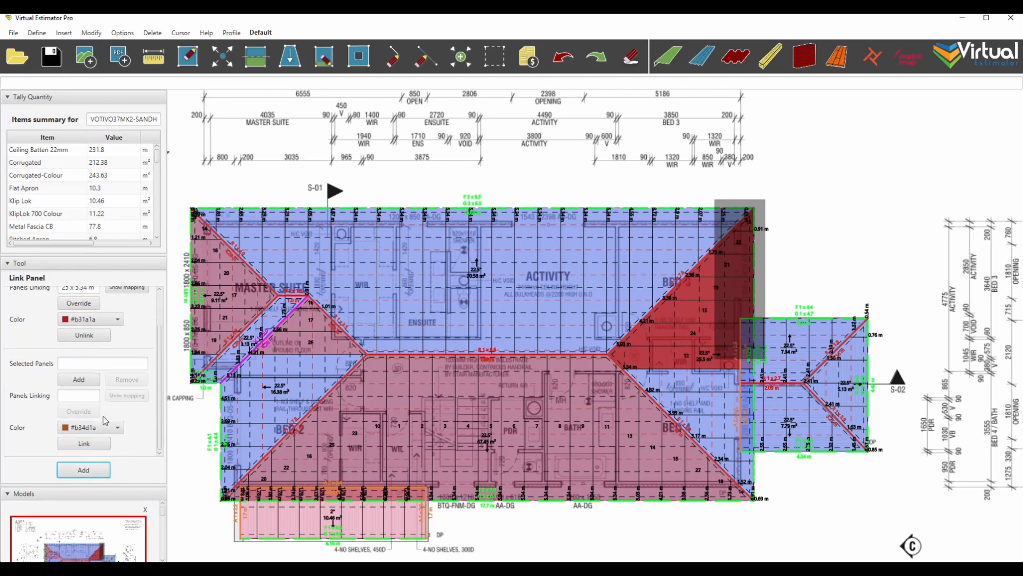
pyautogui.click(103, 429)
pyautogui.click(145, 476)
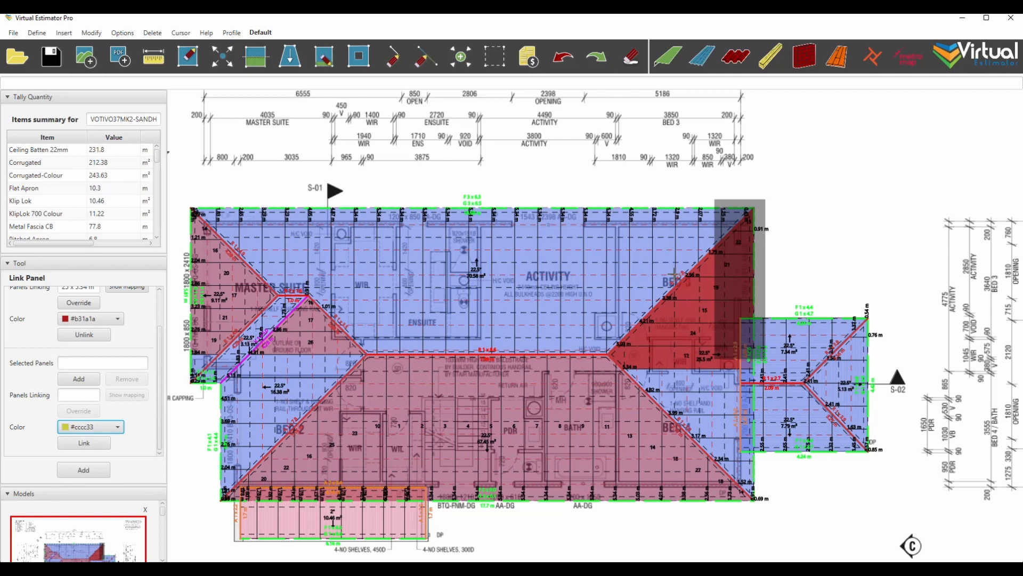
# Add 20 panels of the Activity roof face and the six Bed 4 side panels of the end hip face to the #cccc33 group.
pyautogui.scroll(3, 737, 215)
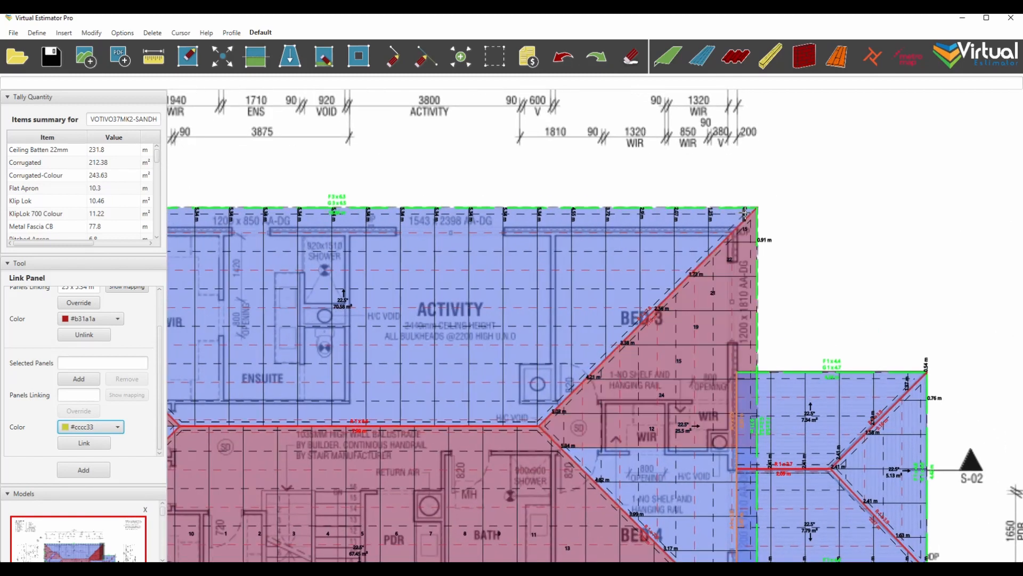
pyautogui.scroll(-1, 480, 225)
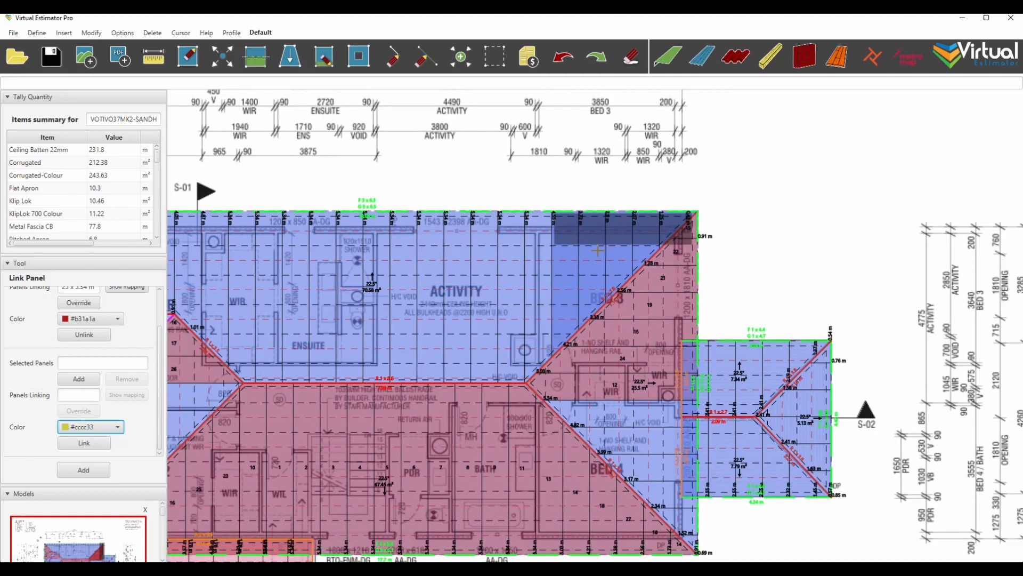
pyautogui.scroll(-1, 601, 252)
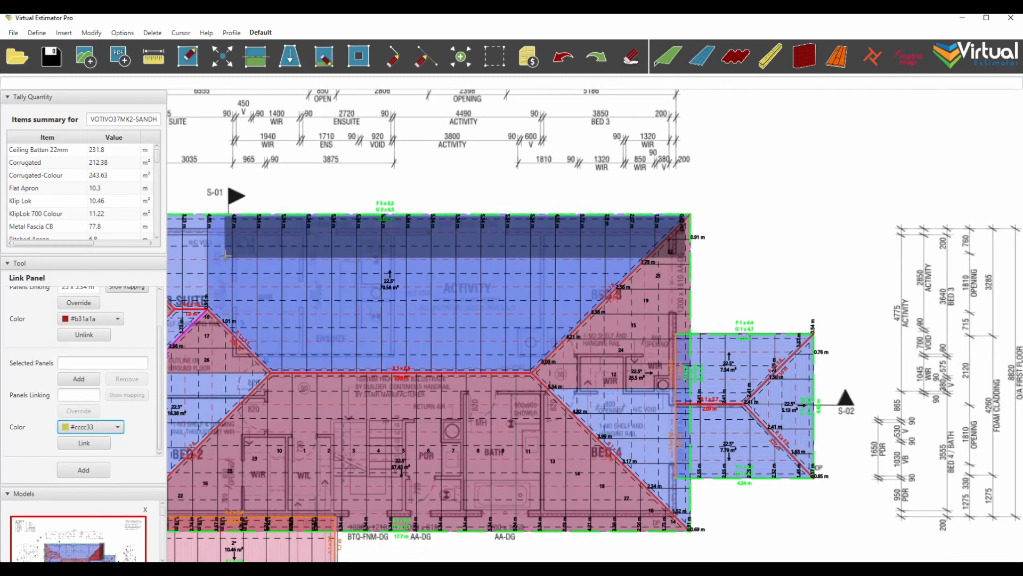
pyautogui.click(79, 378)
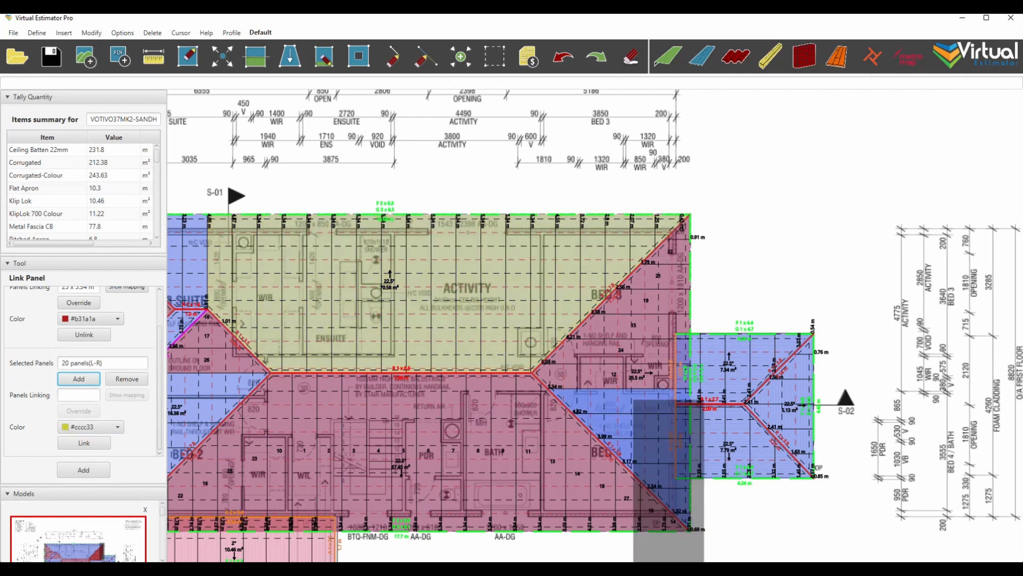
pyautogui.click(81, 379)
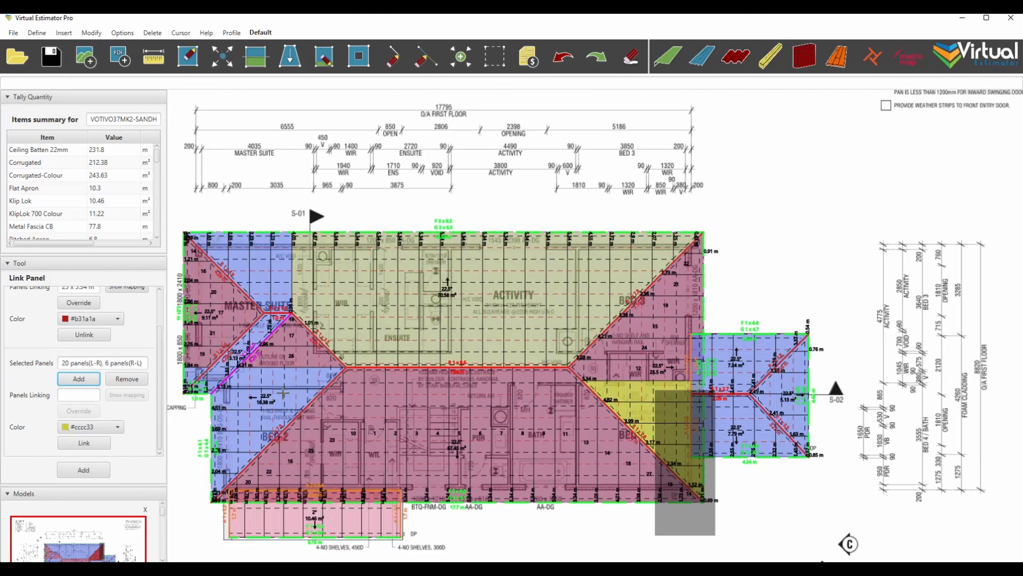
# Add the remaining Bed 2 side face panels and the short corner panel at the valley's lower end to the #cccc33 group.
pyautogui.moveTo(266, 377); pyautogui.dragTo(204, 509)
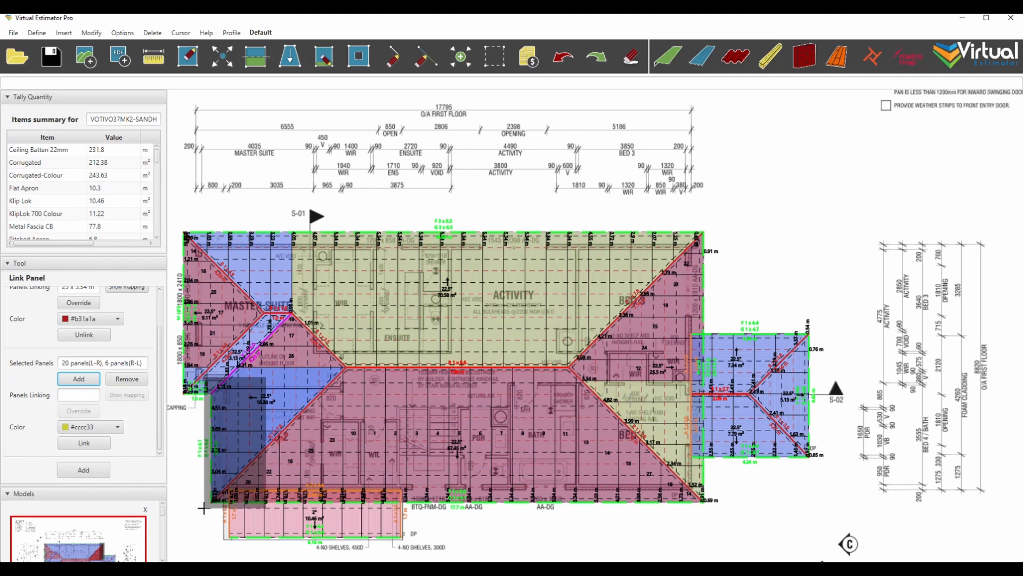
pyautogui.click(67, 382)
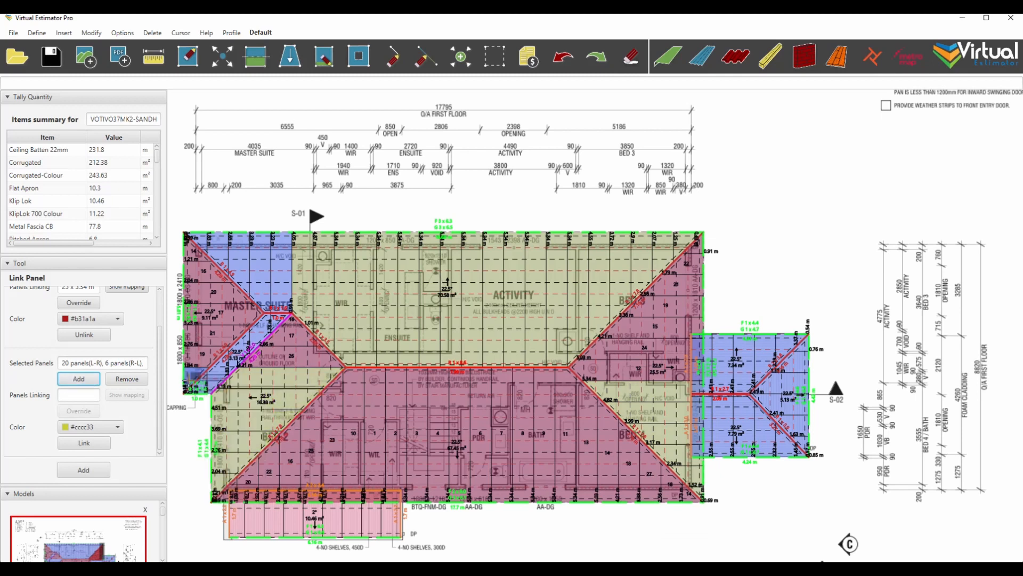
pyautogui.moveTo(202, 372); pyautogui.dragTo(170, 398)
pyautogui.click(67, 379)
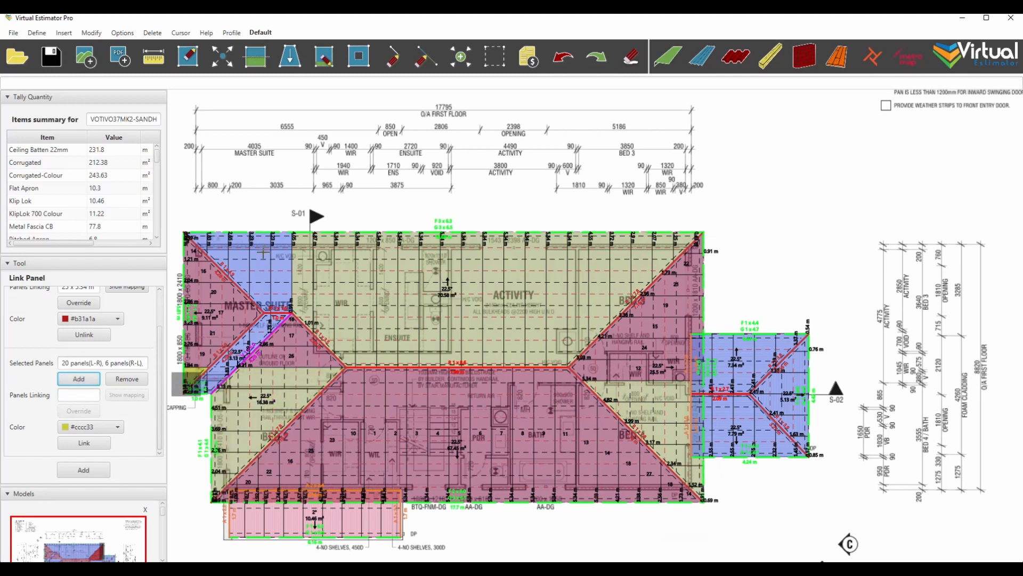
# Add the outer corner panels of the Activity roof face above Master Suite to the #cccc33 group and link it.
pyautogui.moveTo(242, 243); pyautogui.dragTo(175, 226)
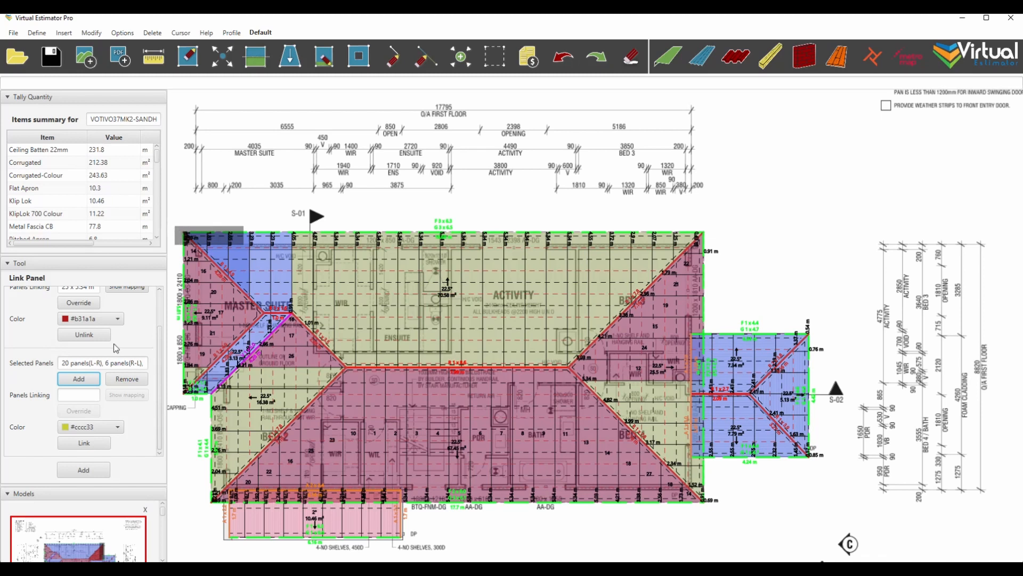
pyautogui.click(74, 380)
pyautogui.click(85, 445)
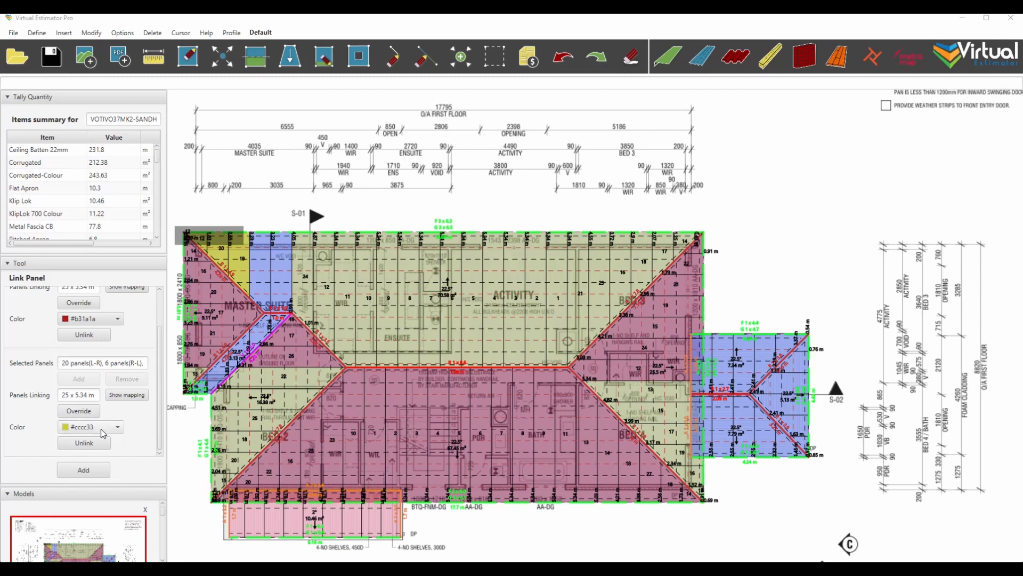
# Add a third link group coloured #80b380 and assign the two remaining unlinked panels above Master Suite to it.
pyautogui.click(97, 473)
pyautogui.scroll(-2, 86, 436)
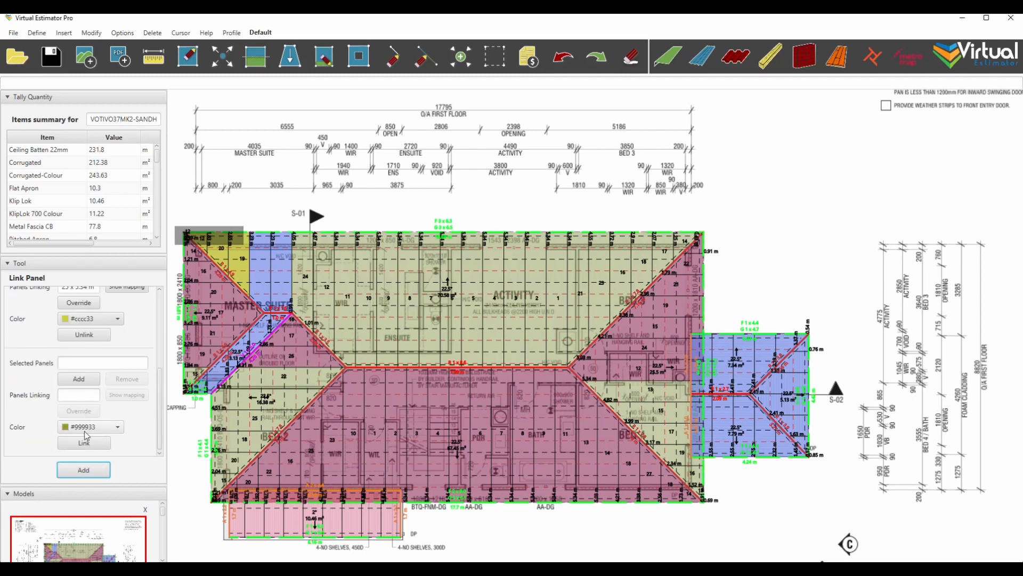
pyautogui.click(84, 430)
pyautogui.click(162, 504)
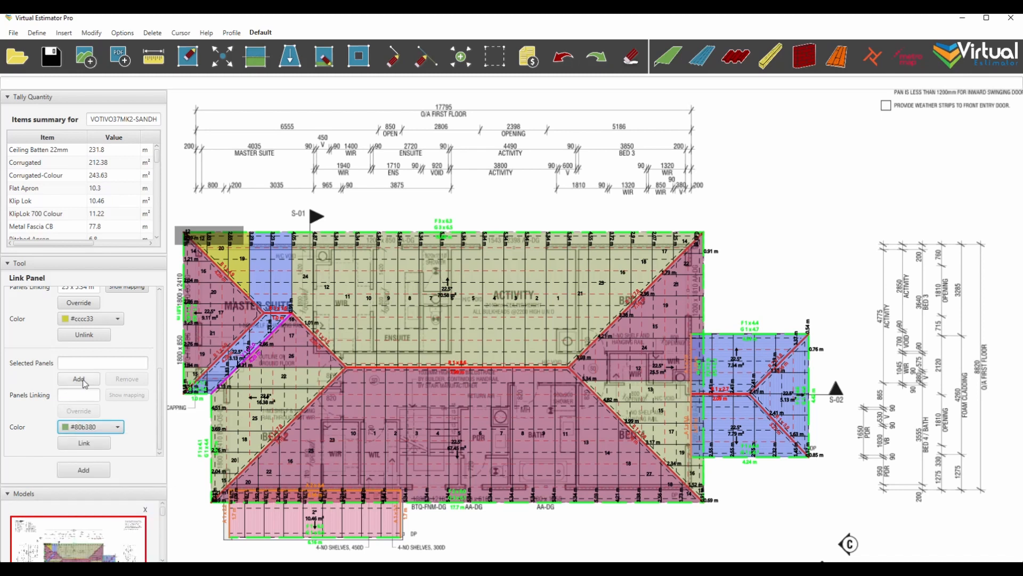
pyautogui.moveTo(280, 275); pyautogui.dragTo(260, 271)
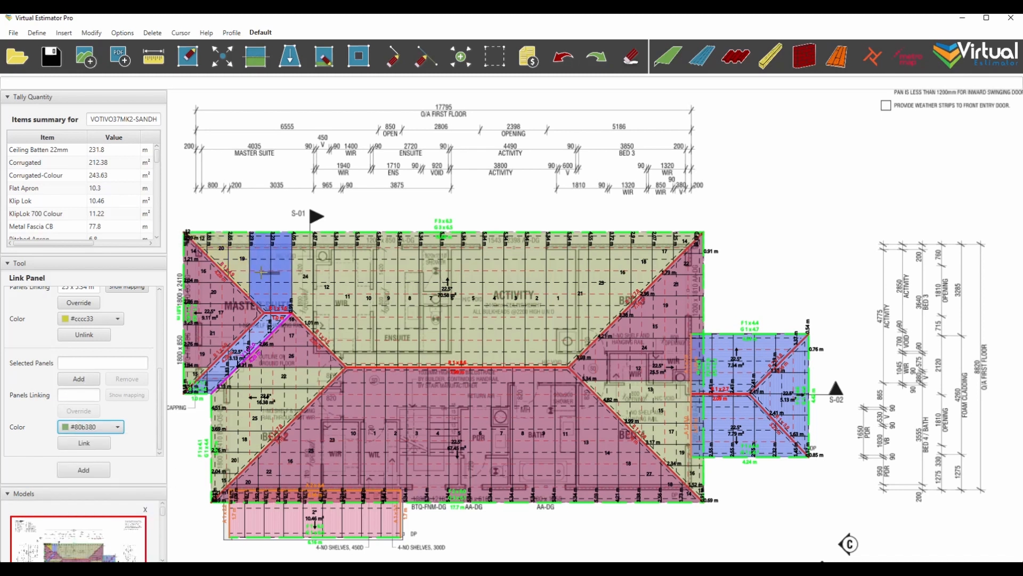
pyautogui.click(68, 377)
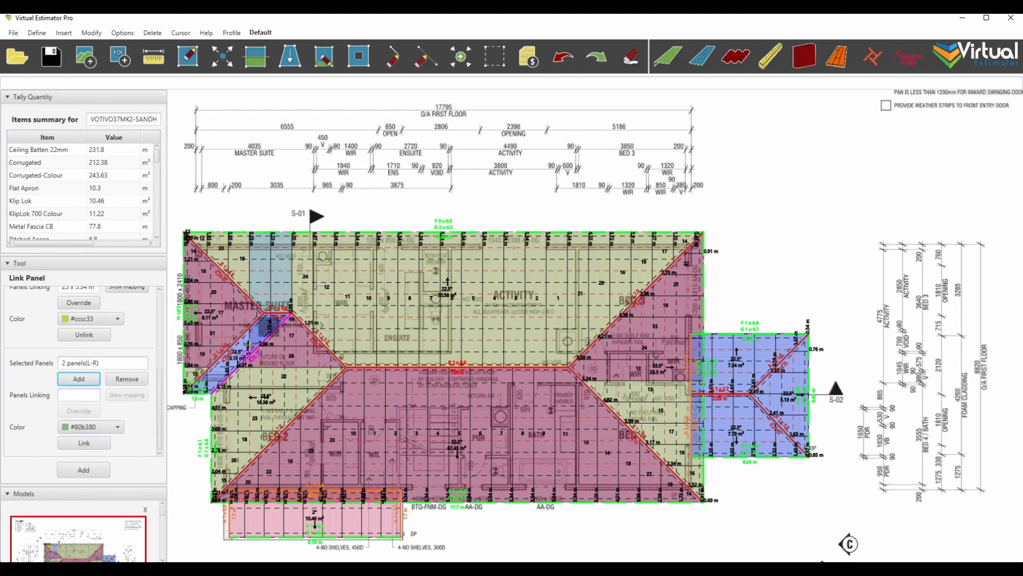
# Add the six panels of the narrow face beside the valley below Master Suite to the #80b380 group and link it.
pyautogui.moveTo(280, 316); pyautogui.dragTo(177, 401)
pyautogui.click(78, 379)
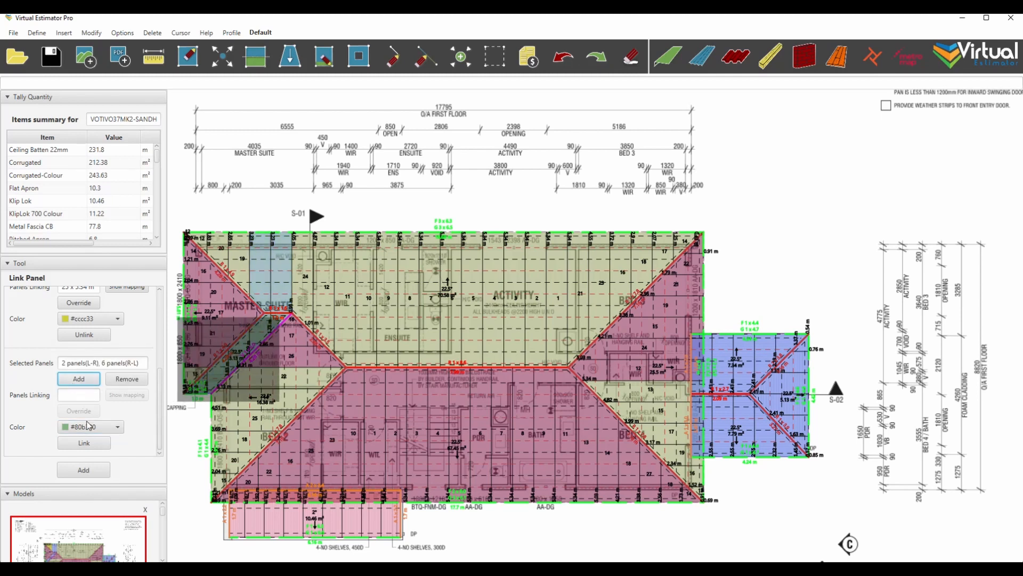
pyautogui.click(83, 446)
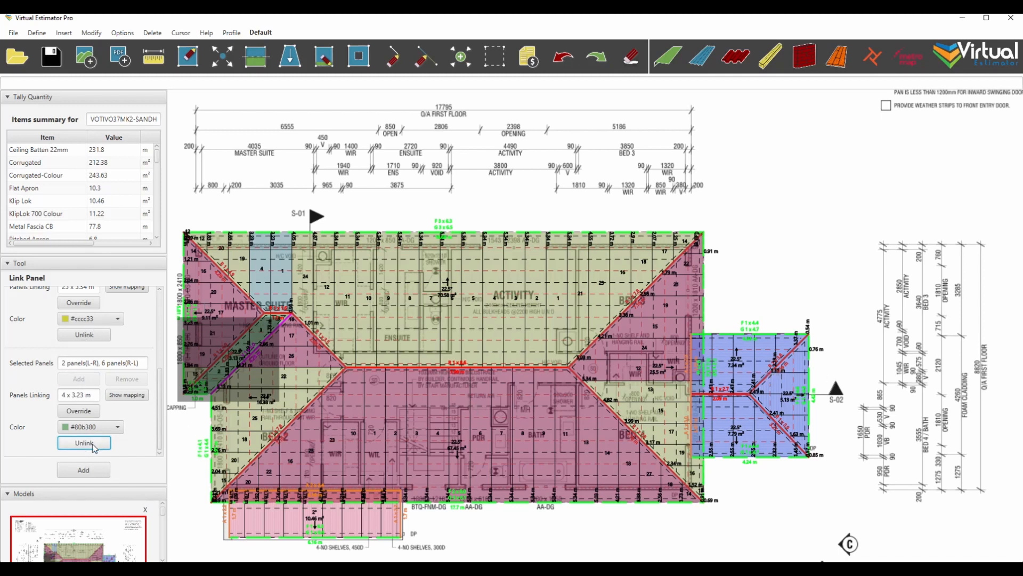
# Add a fourth link group and set its colour to #ccffff.
pyautogui.click(92, 466)
pyautogui.scroll(-3, 91, 442)
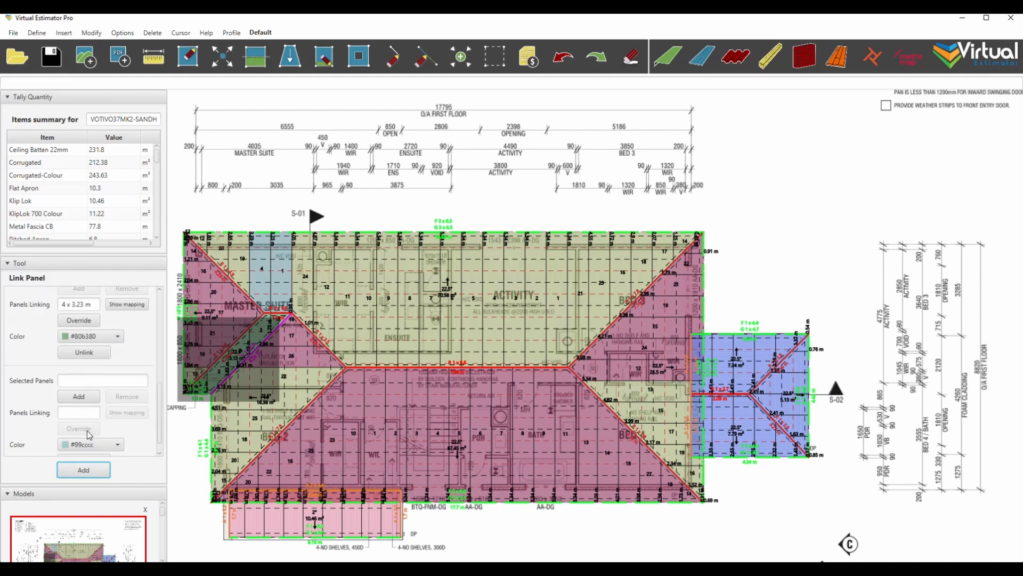
pyautogui.click(92, 430)
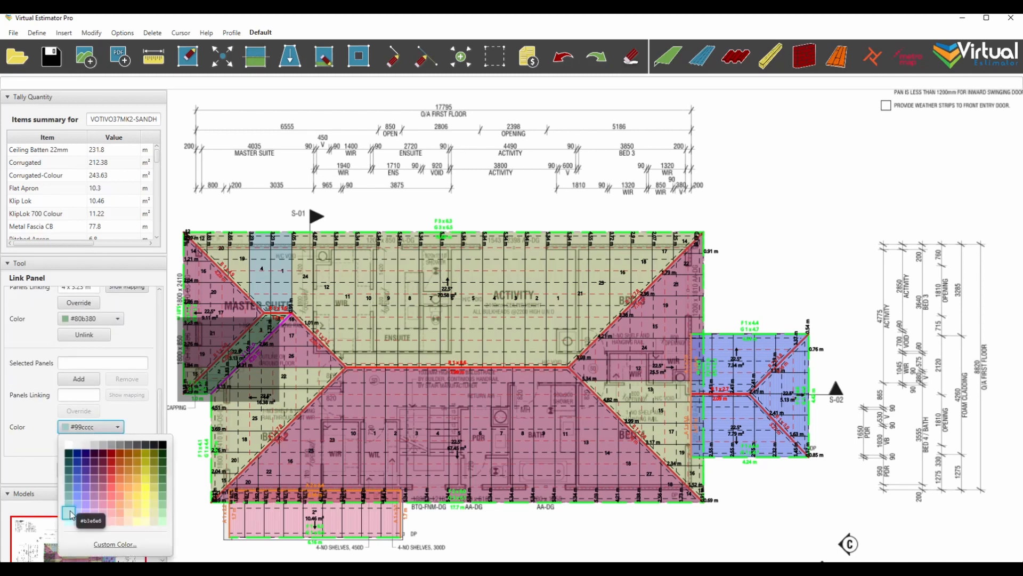
pyautogui.click(99, 513)
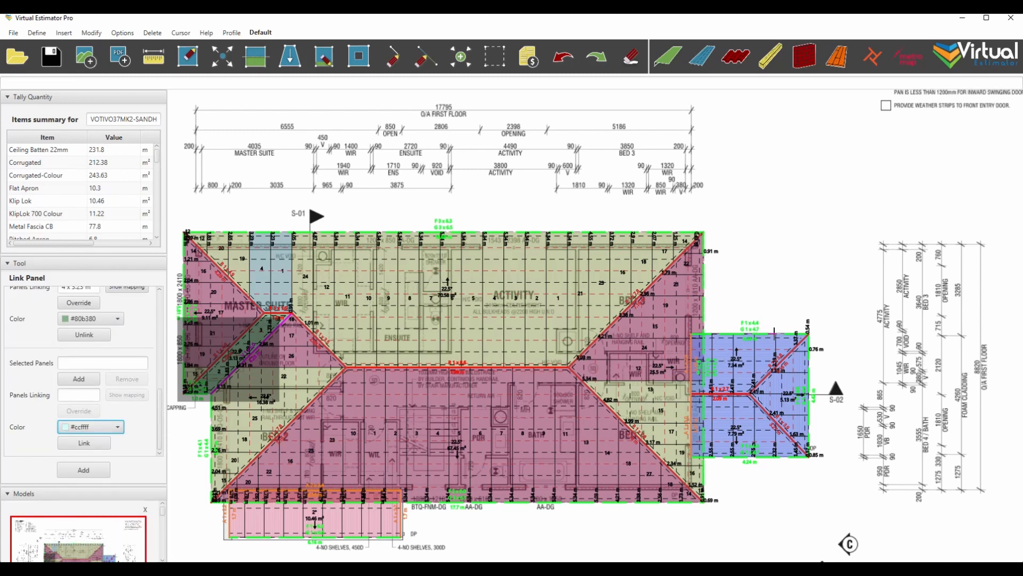
# Add the panels of all three faces of the small side hip roof to the #ccffff group and link them.
pyautogui.moveTo(697, 343); pyautogui.dragTo(846, 332)
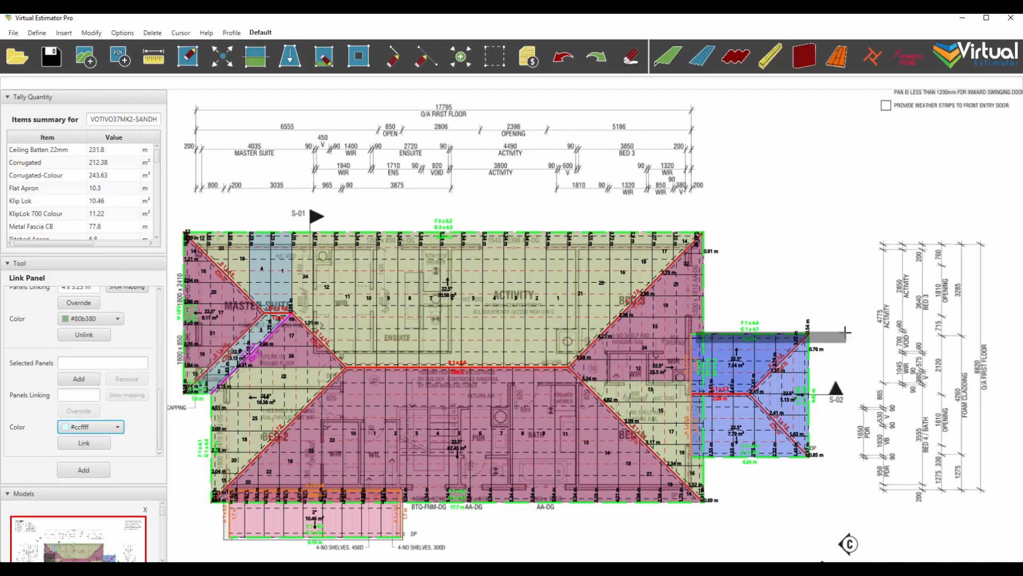
pyautogui.click(79, 378)
pyautogui.moveTo(692, 444); pyautogui.dragTo(838, 464)
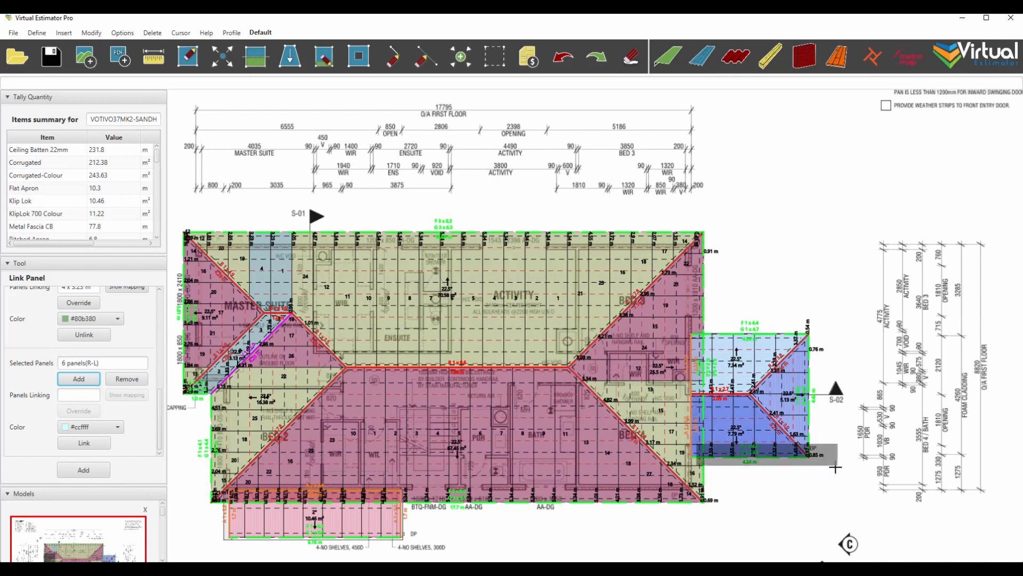
pyautogui.click(79, 379)
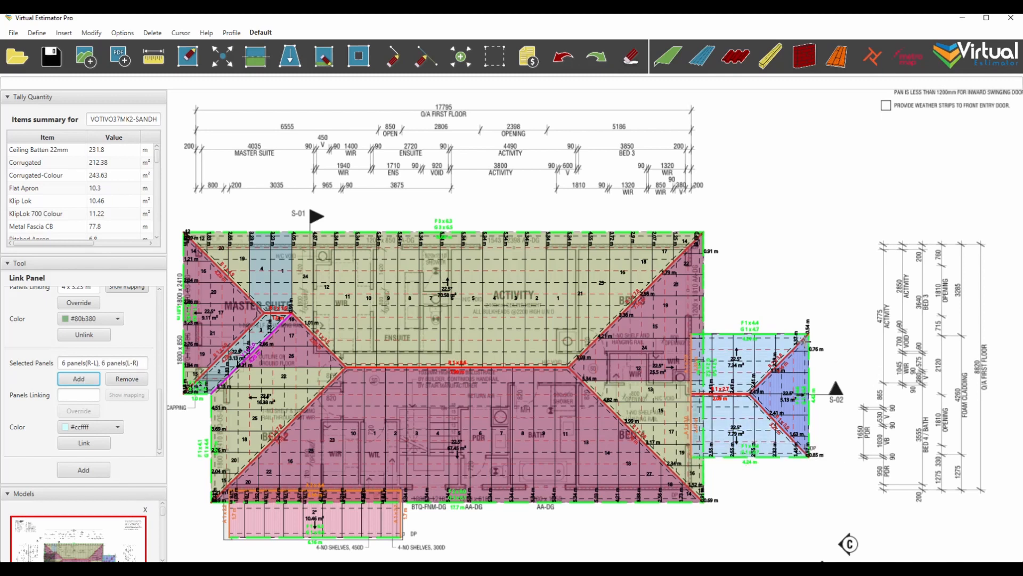
pyautogui.moveTo(806, 340); pyautogui.dragTo(819, 465)
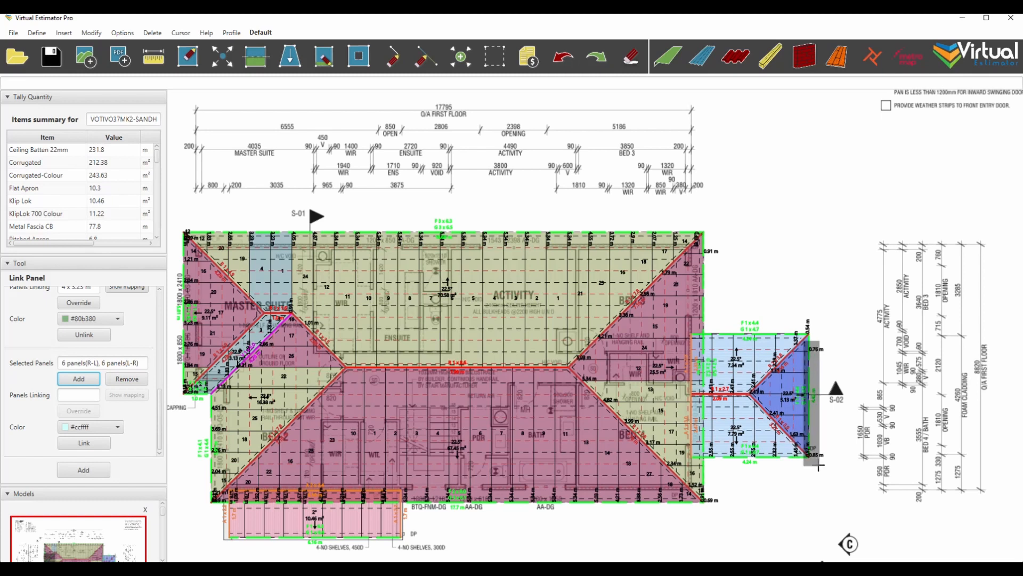
pyautogui.click(79, 378)
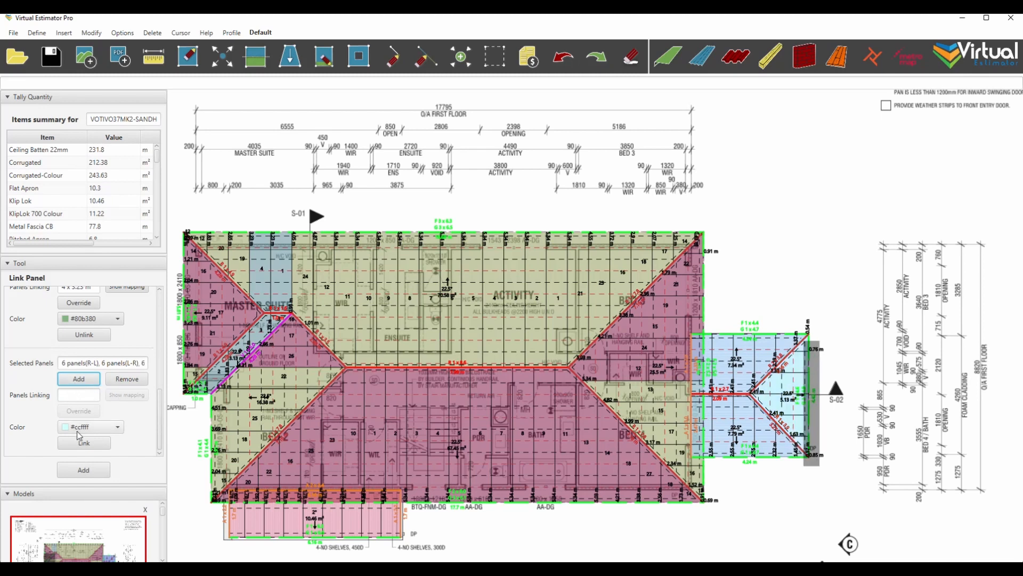
pyautogui.click(88, 444)
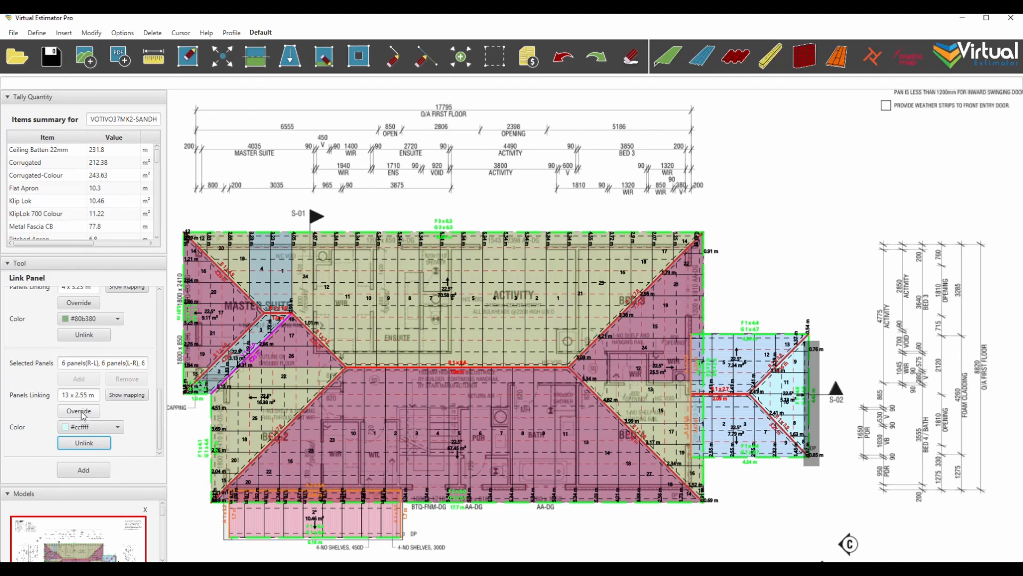
# Override the #ccffff group's linked panel quantity with 12.
pyautogui.click(79, 411)
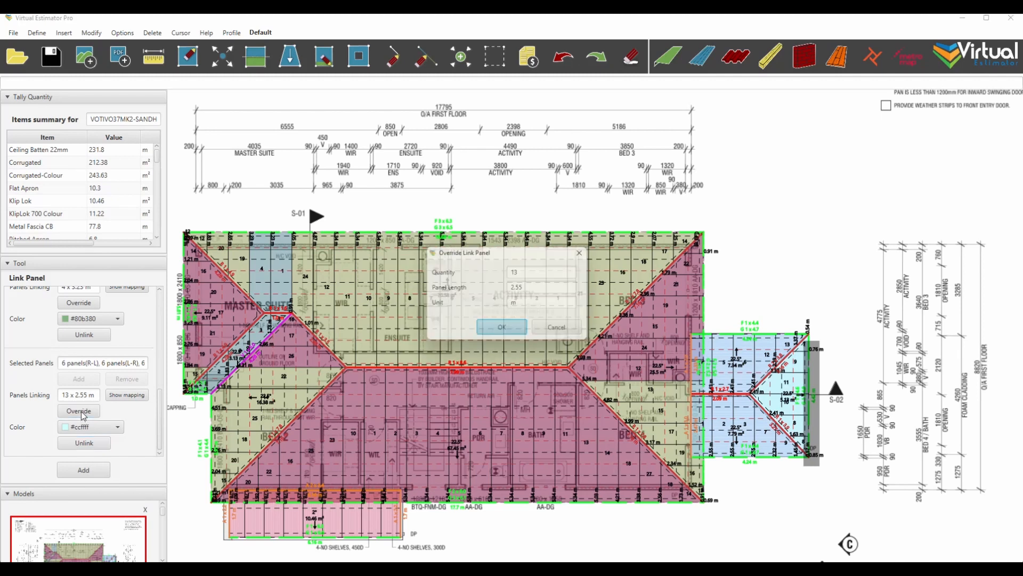
pyautogui.click(520, 270)
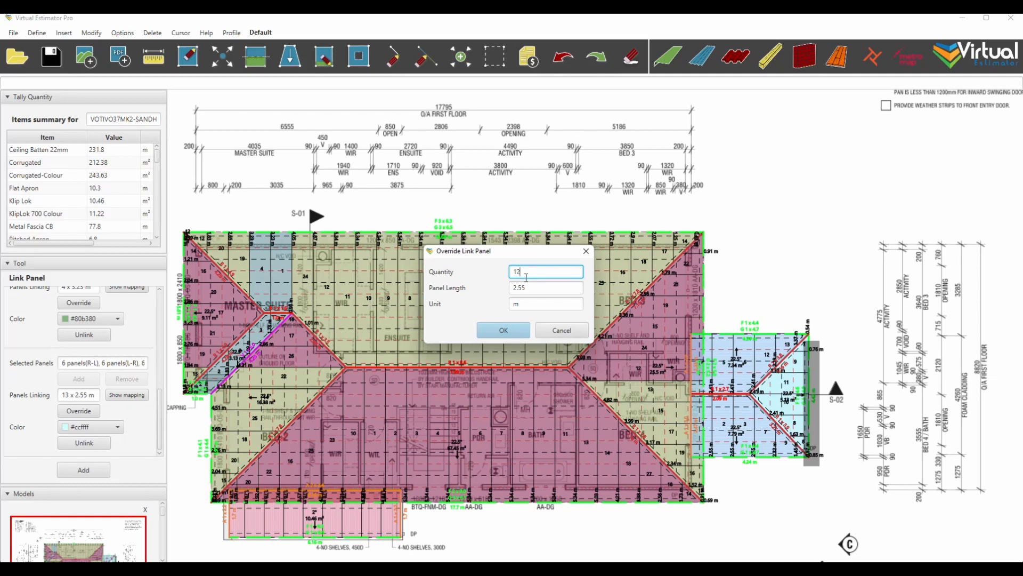
pyautogui.click(488, 330)
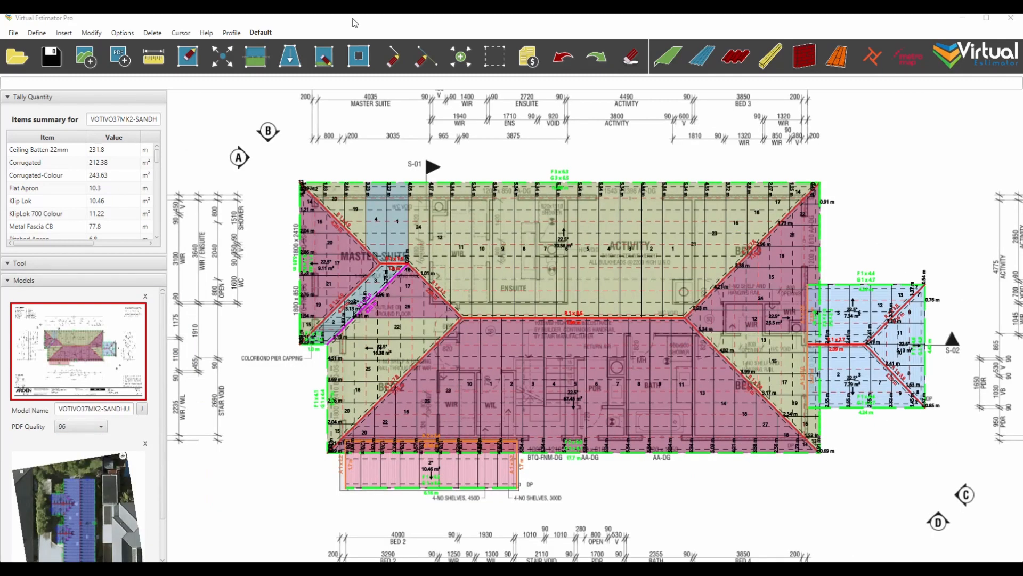
# Import the Ground - G1 and First - F1 sections into the Trak section list.
pyautogui.click(874, 53)
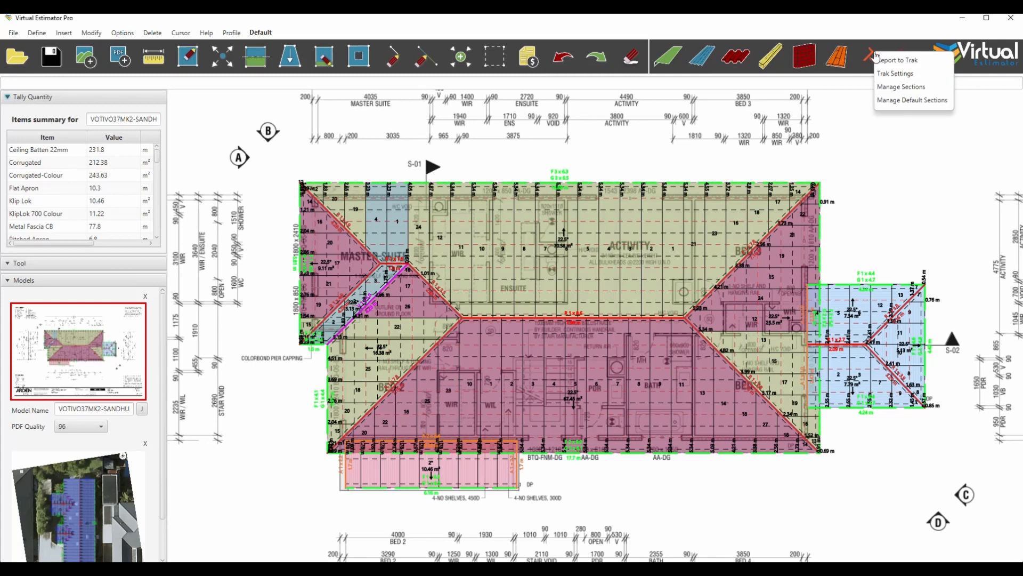
pyautogui.click(897, 86)
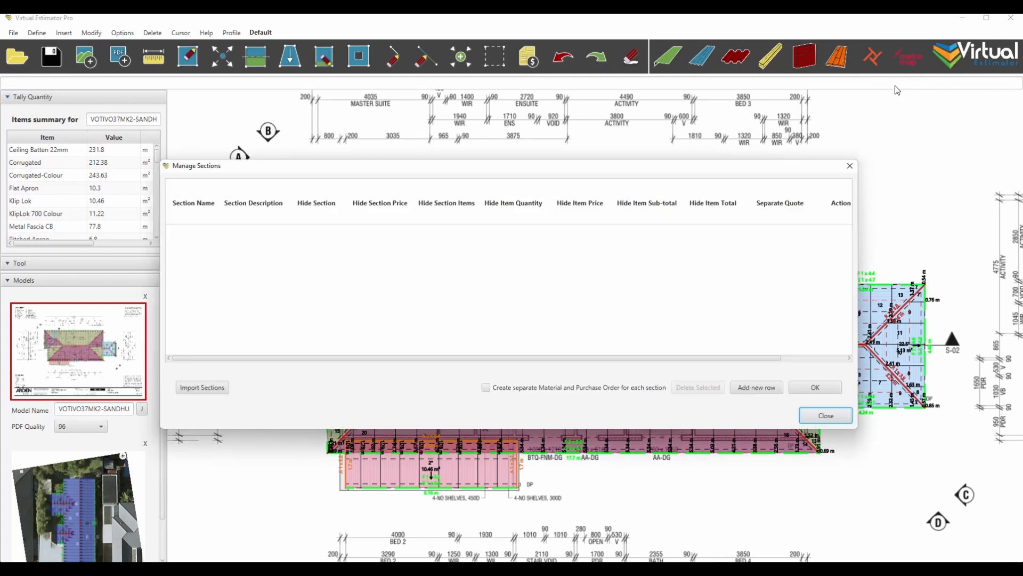
pyautogui.click(203, 388)
pyautogui.click(434, 184)
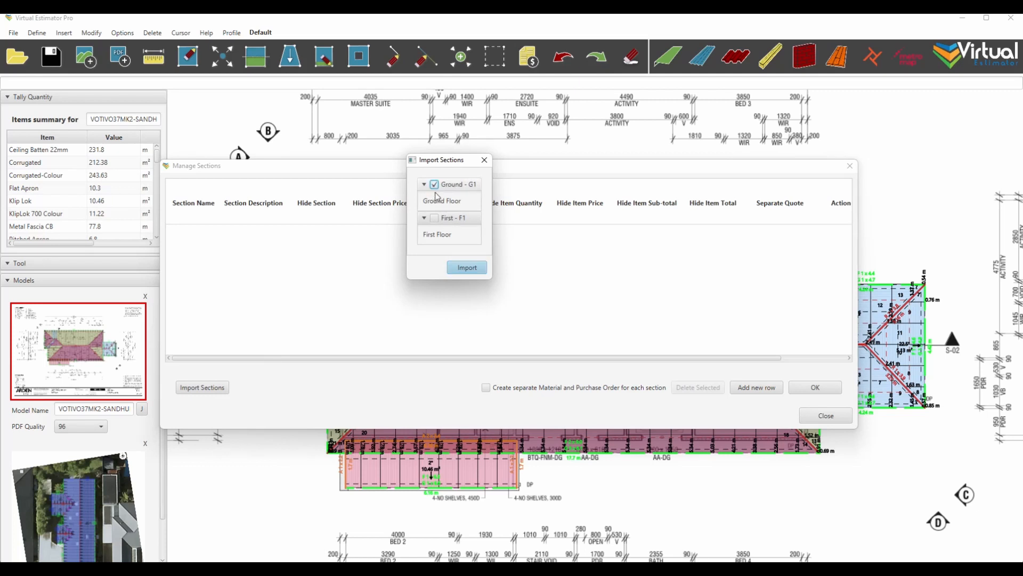
pyautogui.click(435, 219)
pyautogui.click(467, 268)
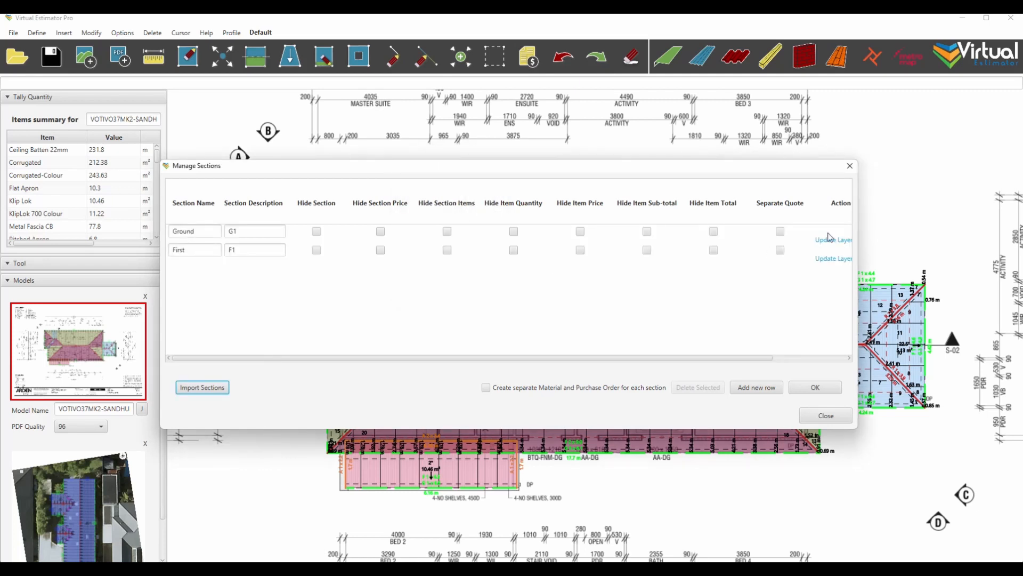
pyautogui.click(824, 416)
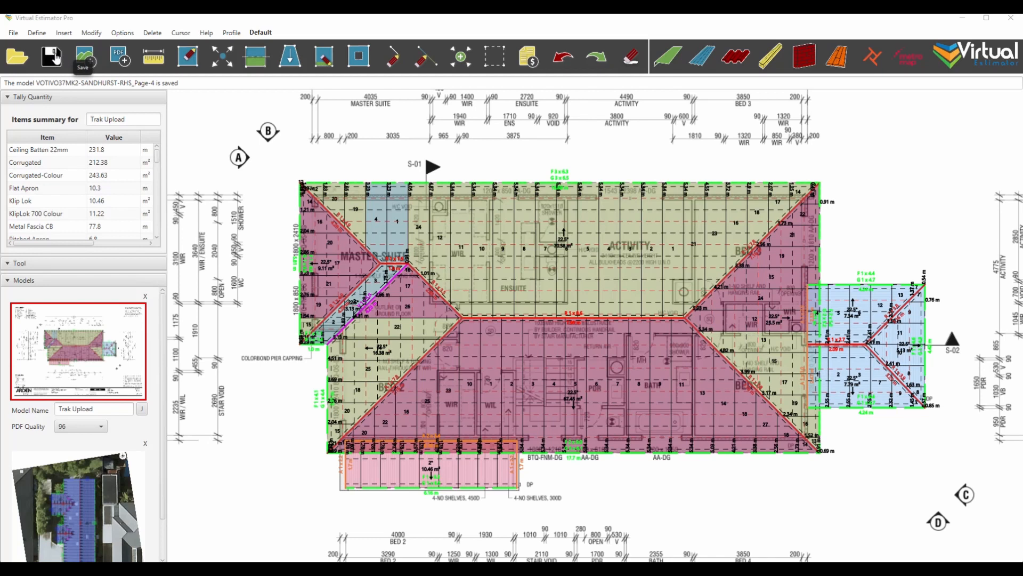
# Start a report to Trak saved as the Word document Trak Upload, including the Trak Upload model with the VE Roof Linking template.
pyautogui.click(873, 57)
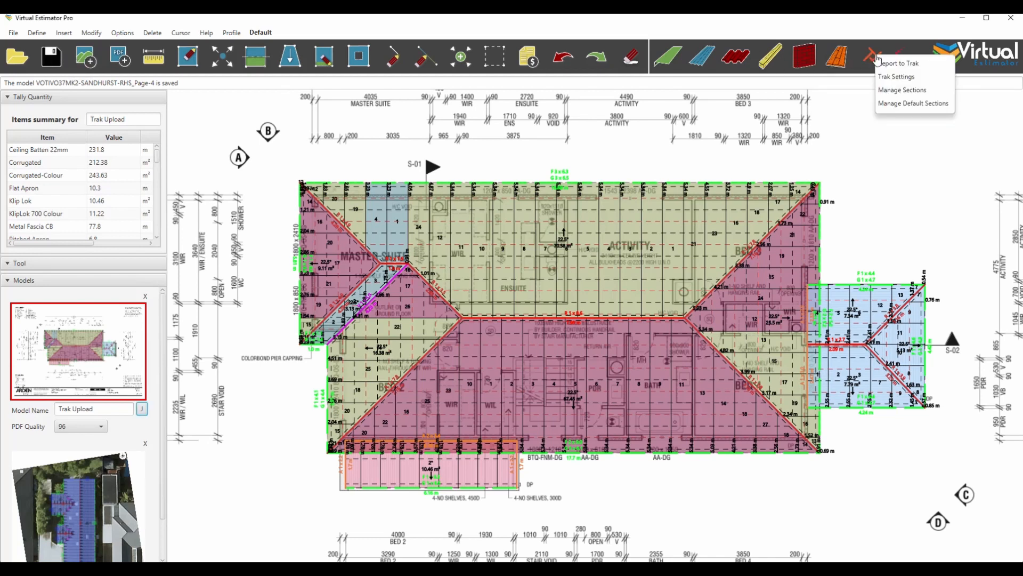
pyautogui.click(886, 62)
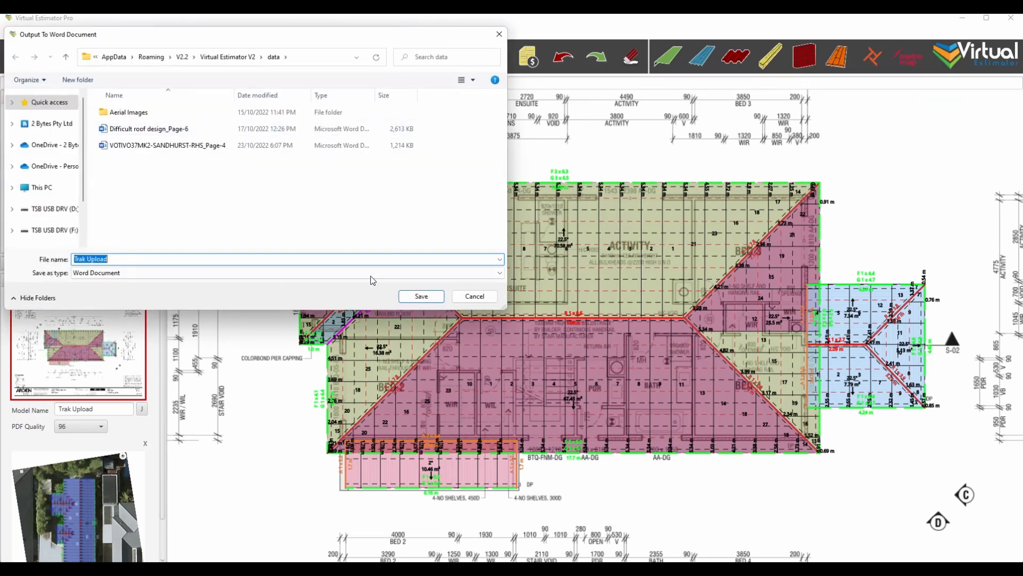
pyautogui.click(406, 296)
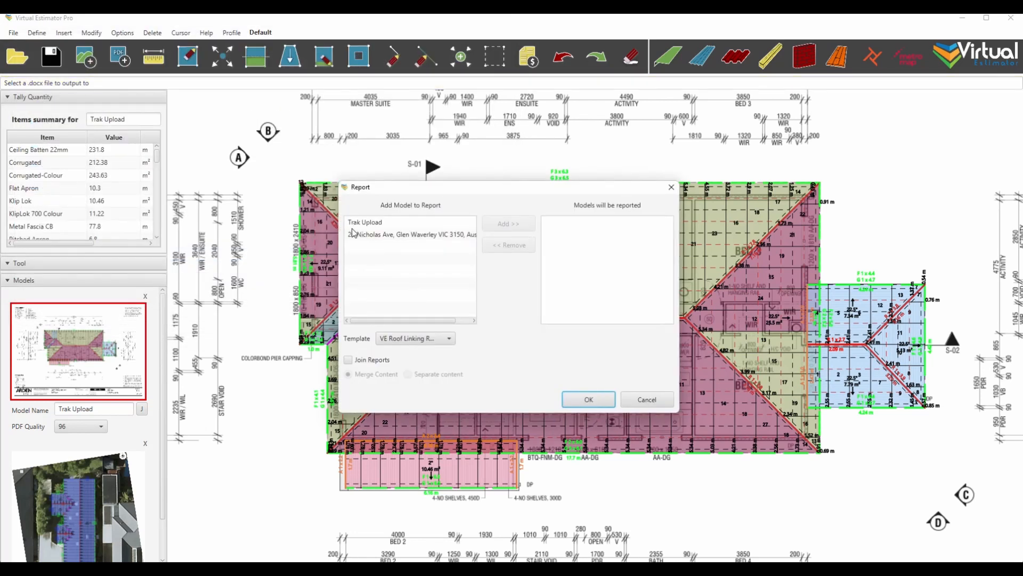
pyautogui.doubleClick(363, 222)
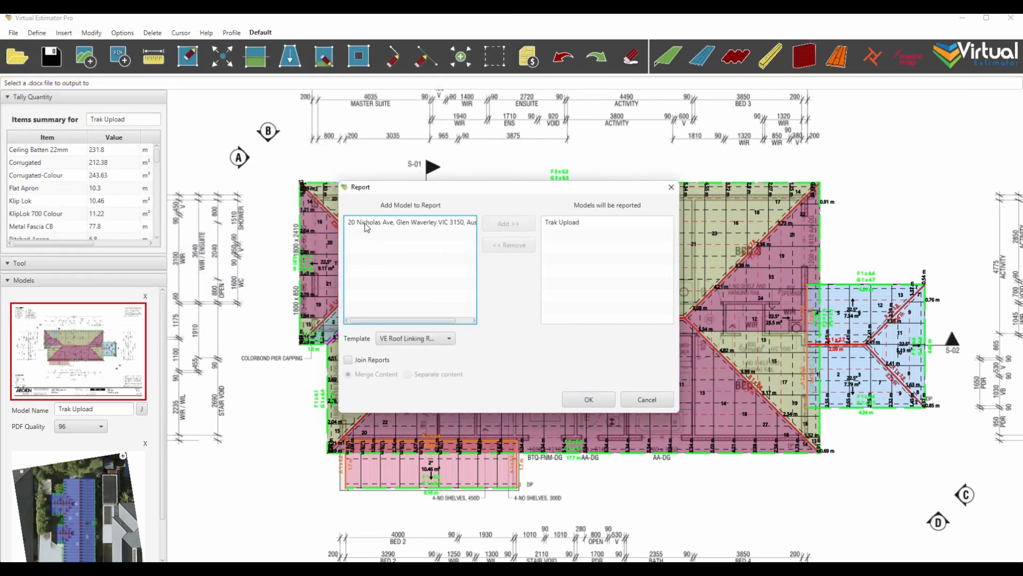
pyautogui.click(417, 341)
pyautogui.click(435, 382)
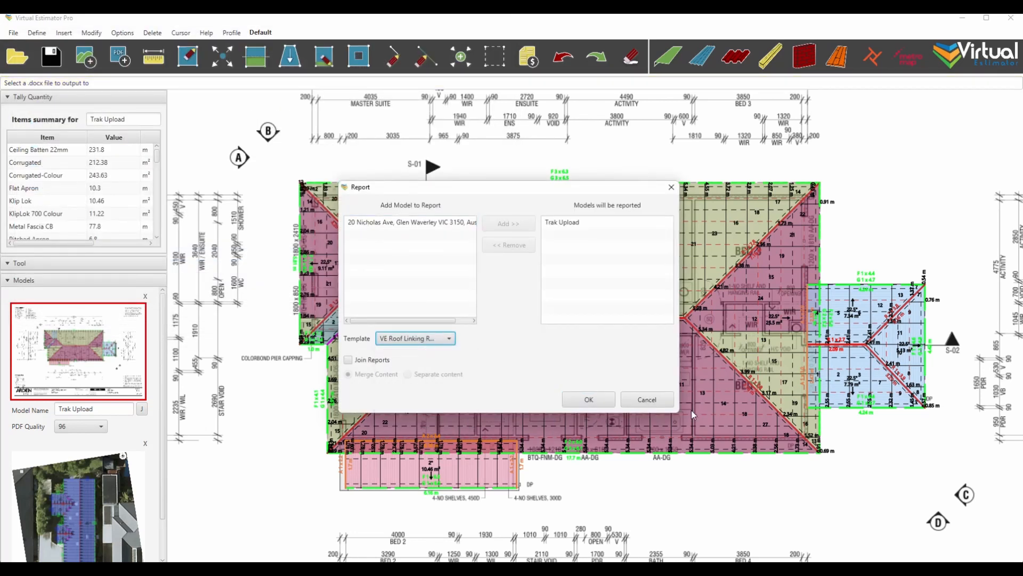
pyautogui.click(599, 401)
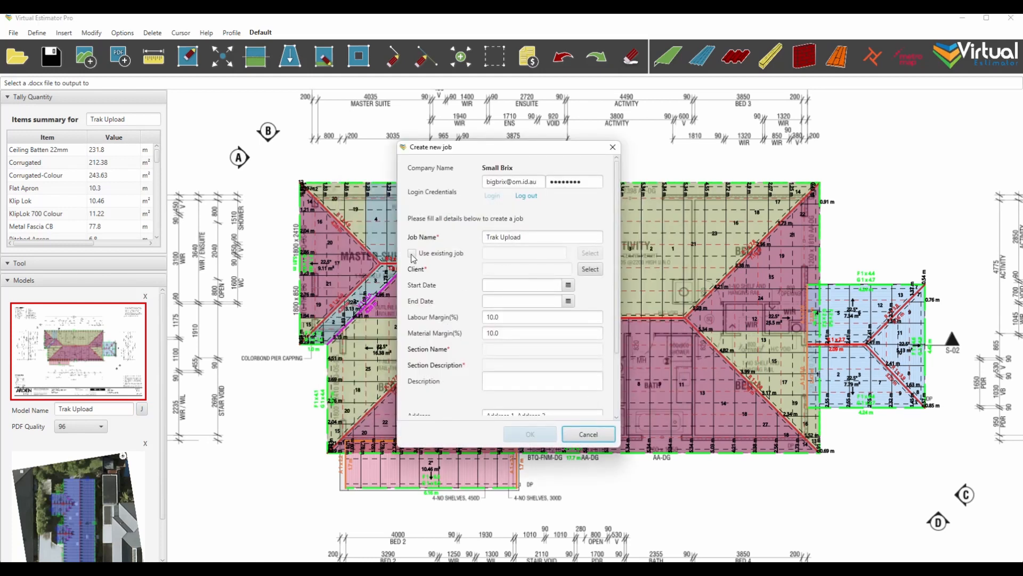
# Create the Trak Upload job for the client Roofing Specialist with the description "Test Roof".
pyautogui.click(590, 269)
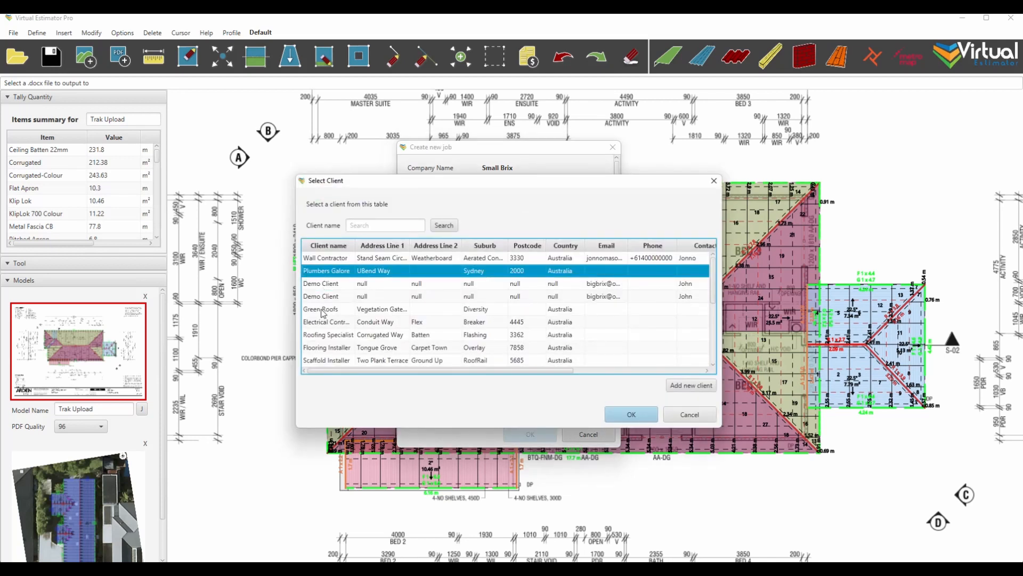
pyautogui.click(331, 337)
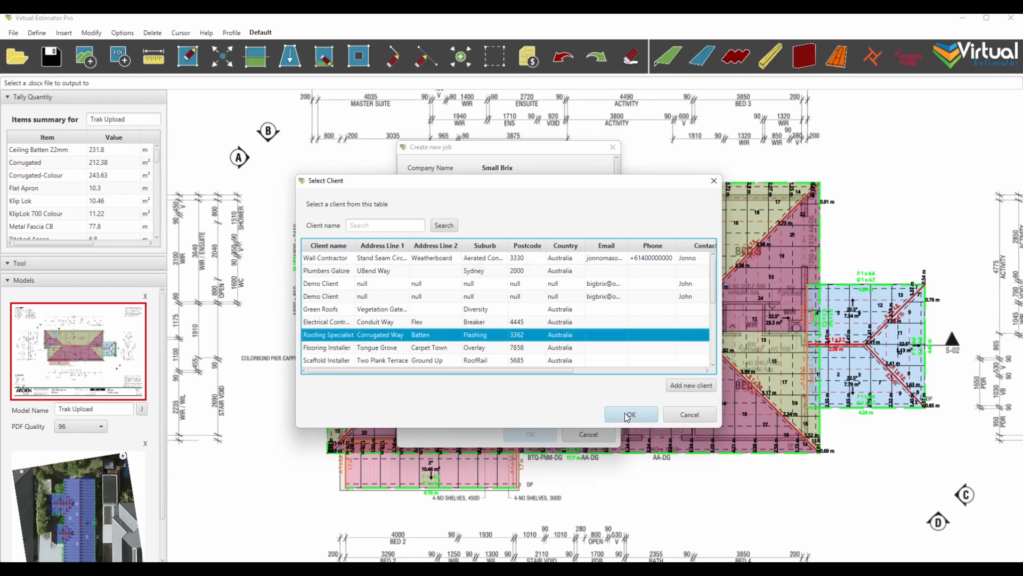
pyautogui.click(627, 415)
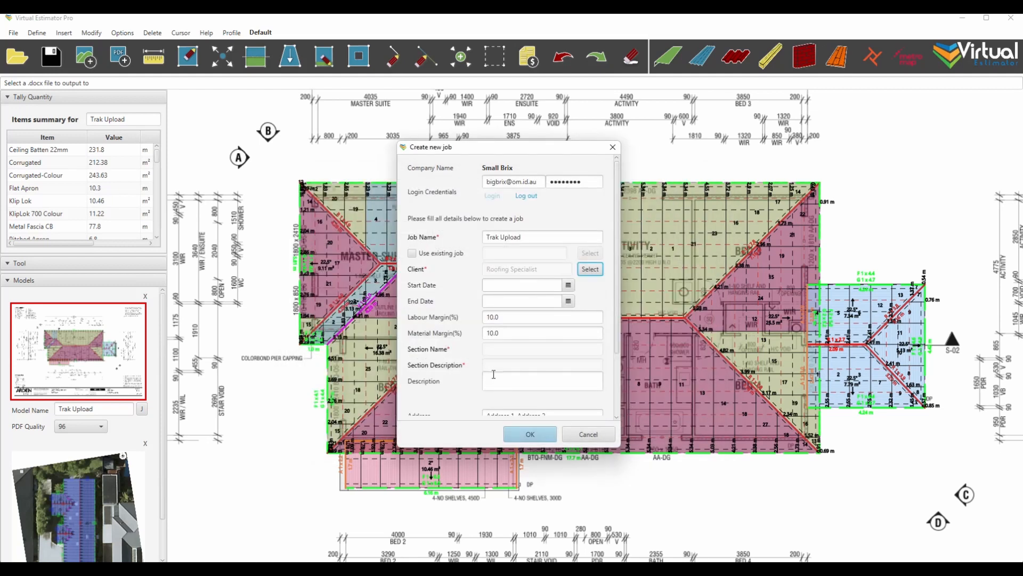
pyautogui.click(497, 376)
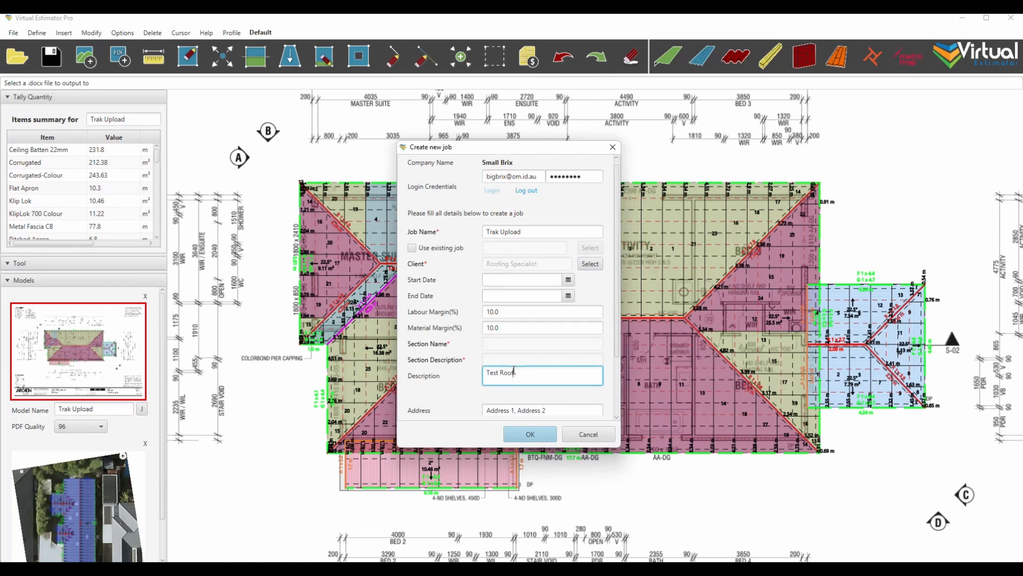
pyautogui.scroll(-1, 501, 376)
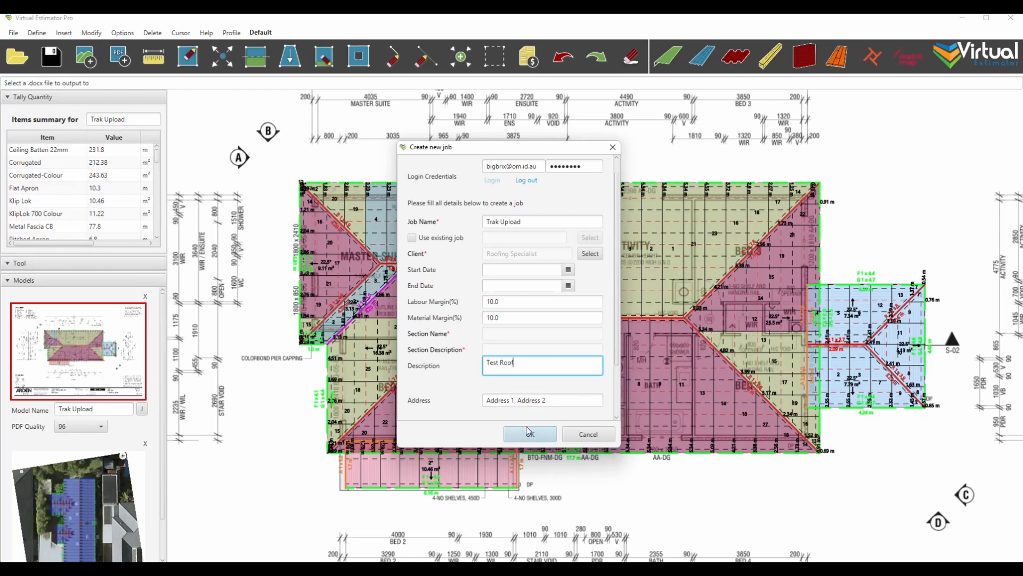
pyautogui.click(529, 440)
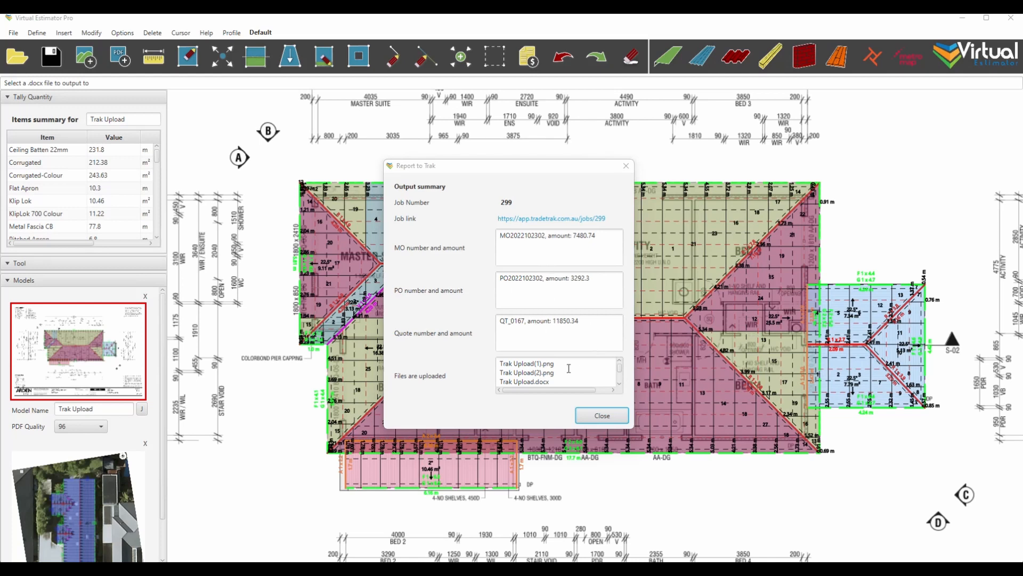
# Review the list of uploaded files in the output summary and open the new job's page in Trak.
pyautogui.scroll(-3, 556, 370)
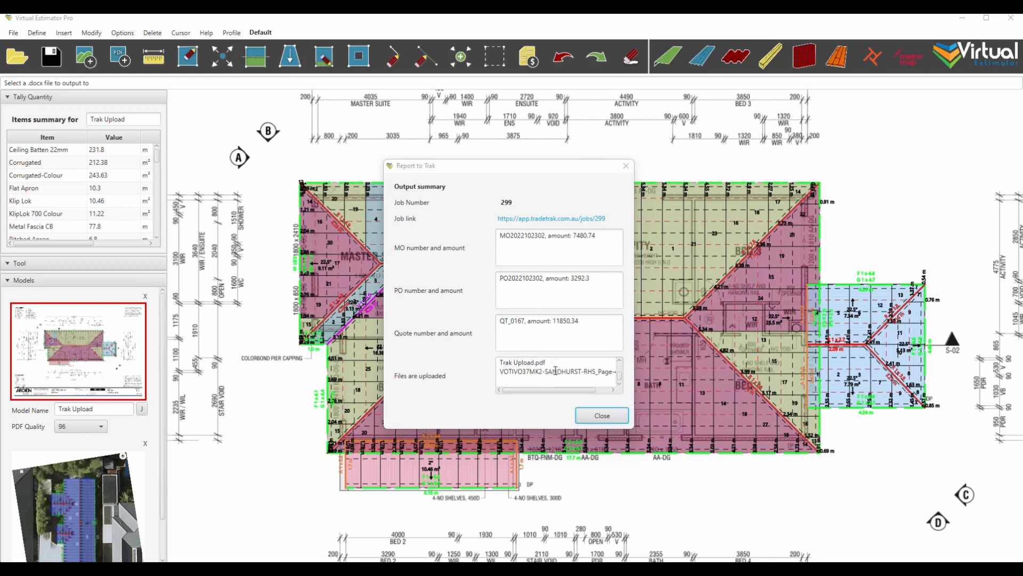
pyautogui.scroll(1, 555, 370)
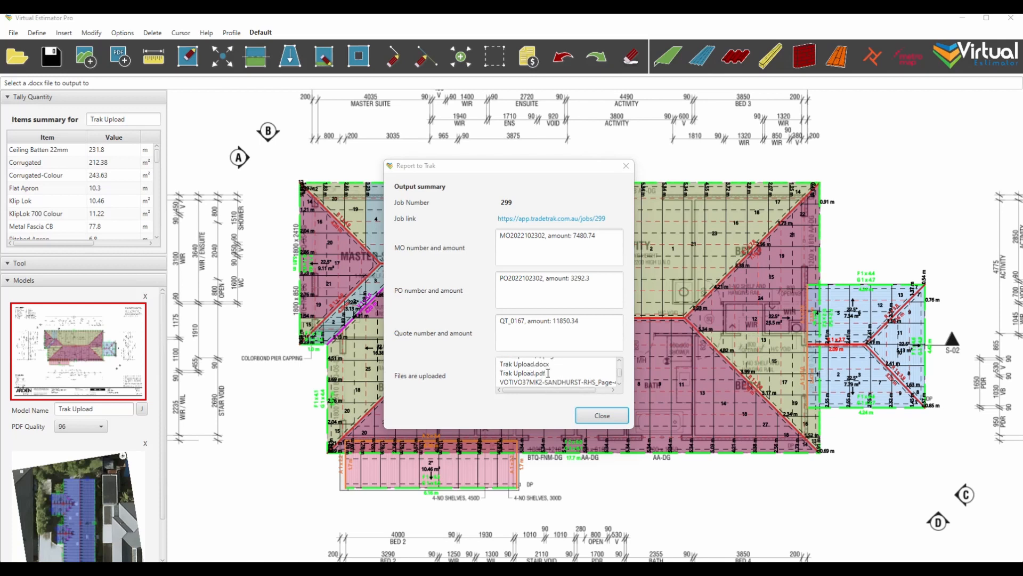
pyautogui.scroll(1, 552, 370)
pyautogui.scroll(1, 556, 372)
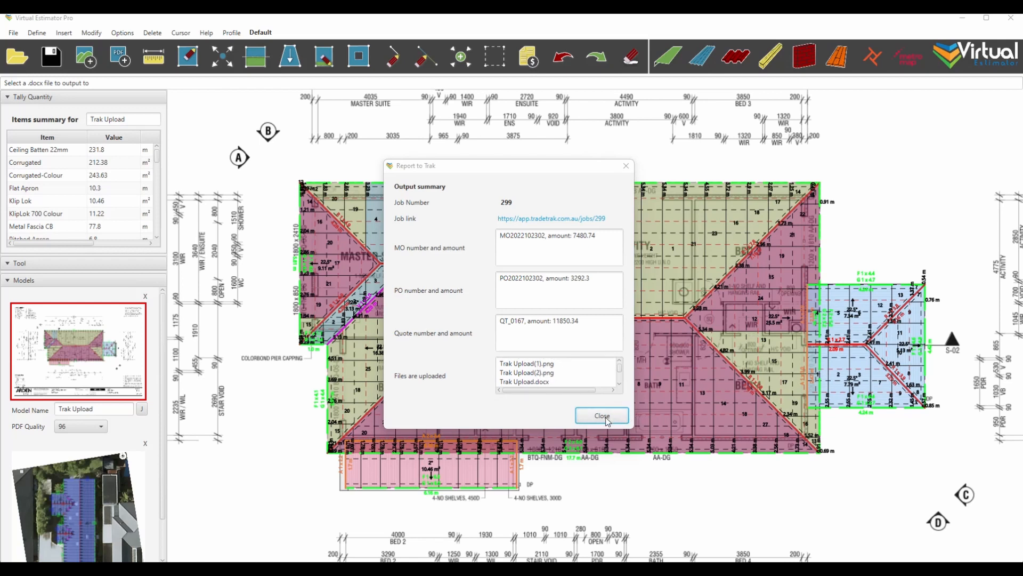
pyautogui.click(539, 219)
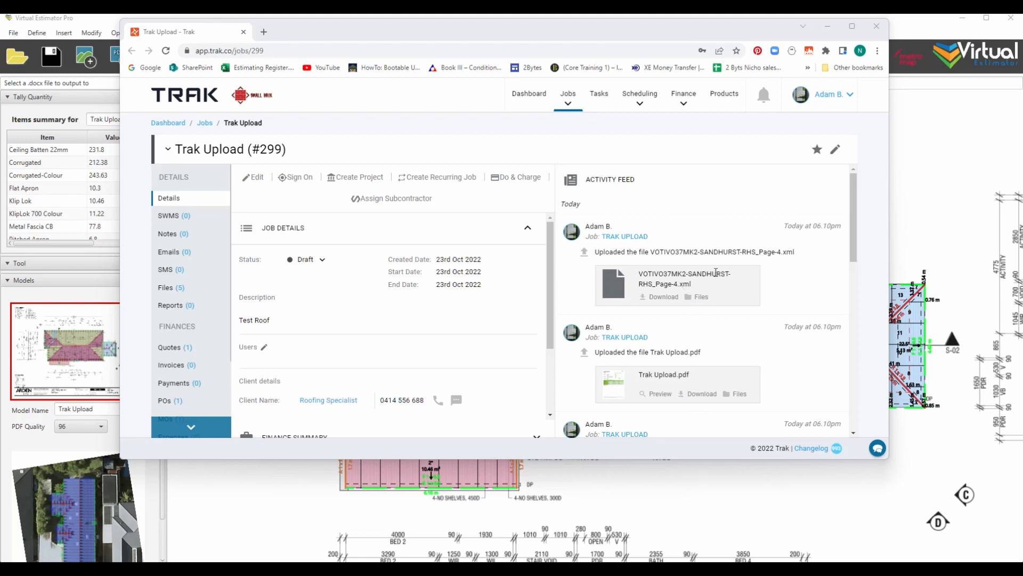
# Preview the uploaded roof images Trak Upload(2).png and Trak Upload(1).png from the job's activity feed.
pyautogui.scroll(-3, 708, 267)
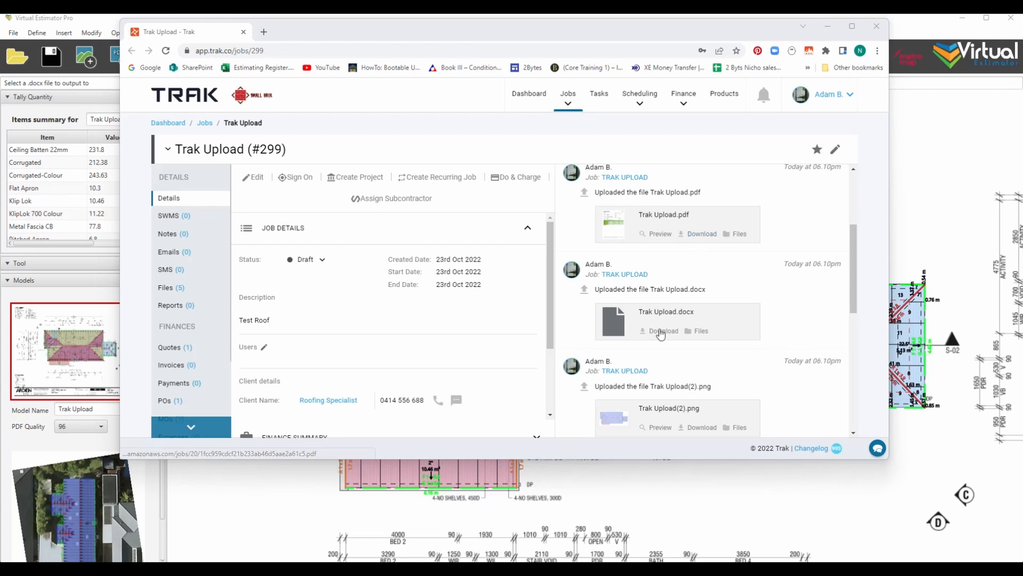
pyautogui.scroll(-2, 714, 301)
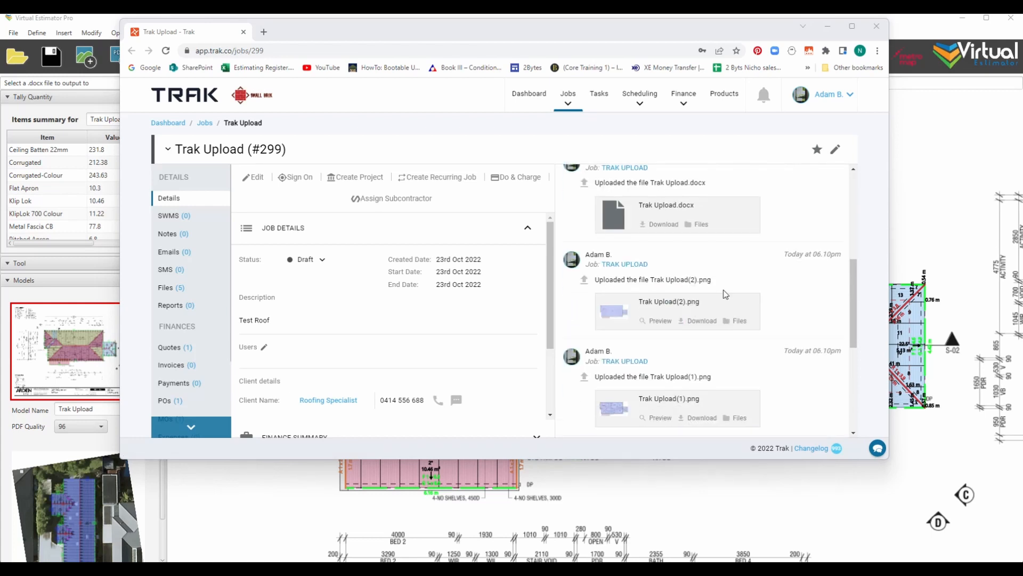
pyautogui.click(661, 321)
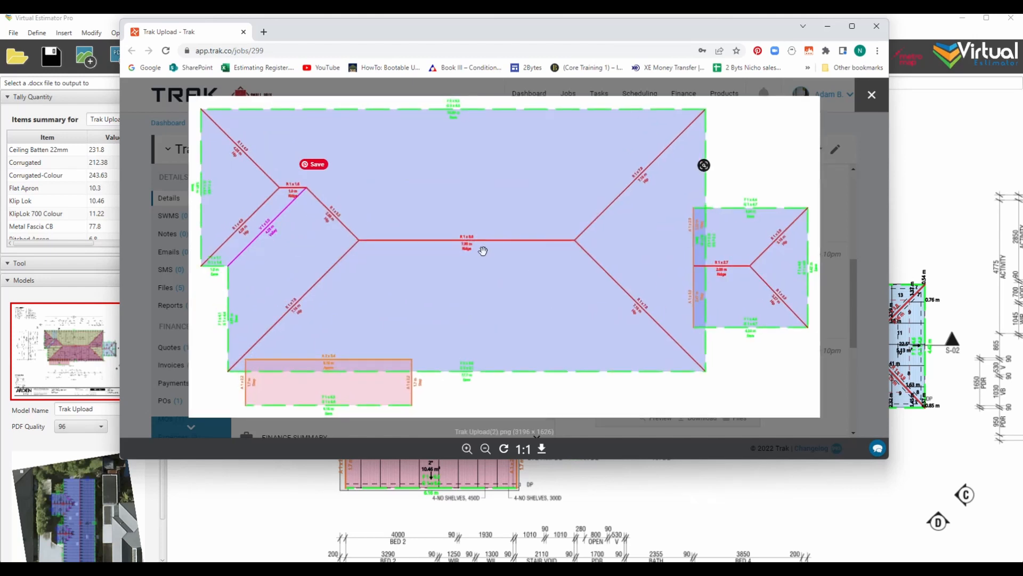
pyautogui.click(872, 95)
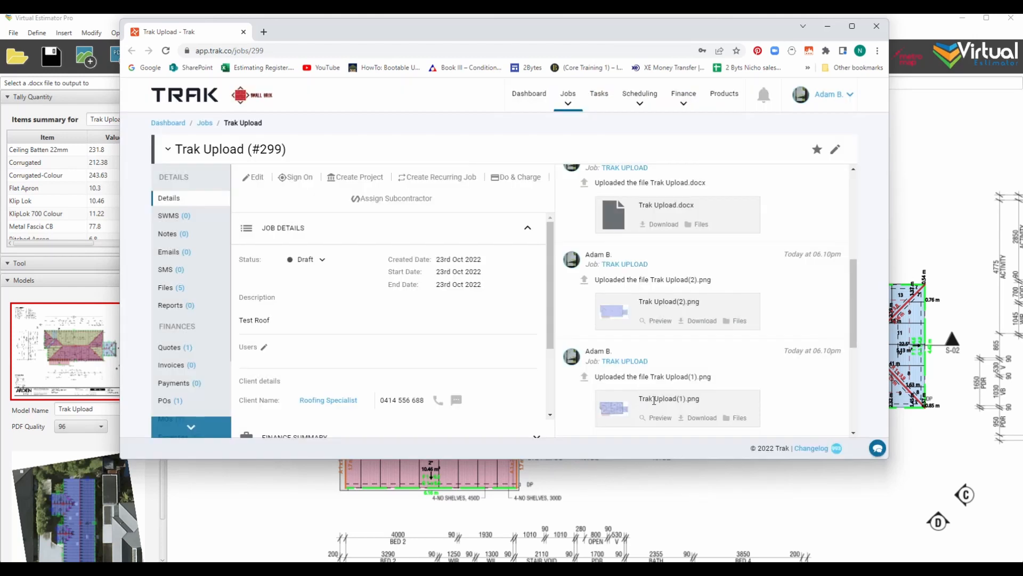
pyautogui.click(660, 419)
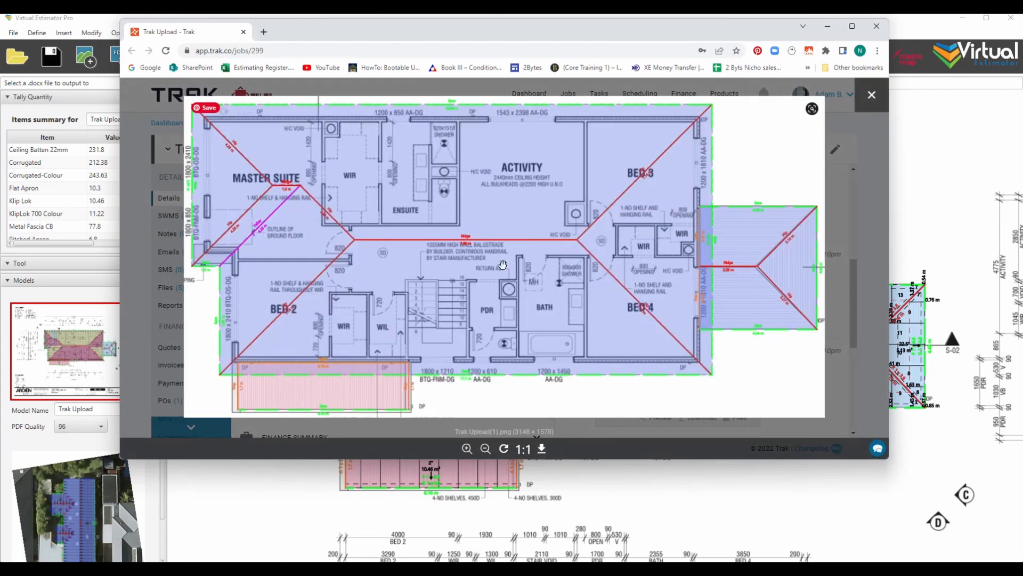
pyautogui.click(872, 95)
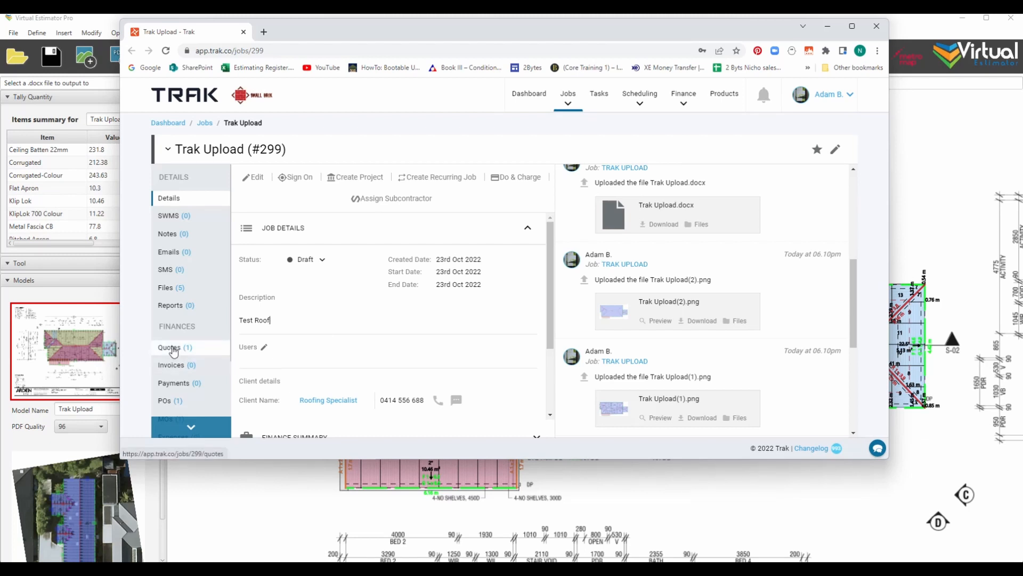
# Open the job's draft material order and review its cutting lengths and the priced Ground and First sections down to the totals.
pyautogui.scroll(-2, 173, 352)
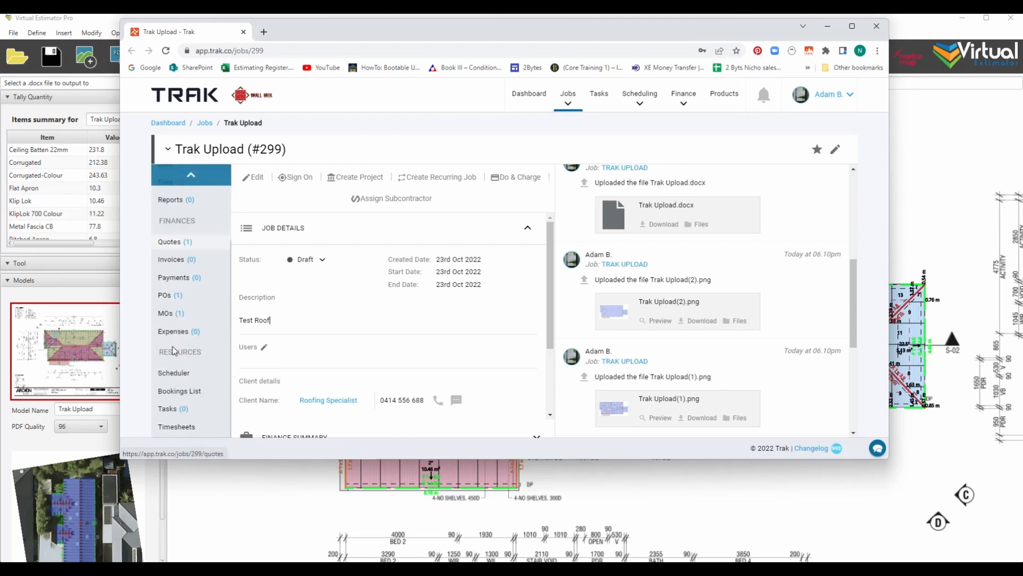
pyautogui.click(166, 314)
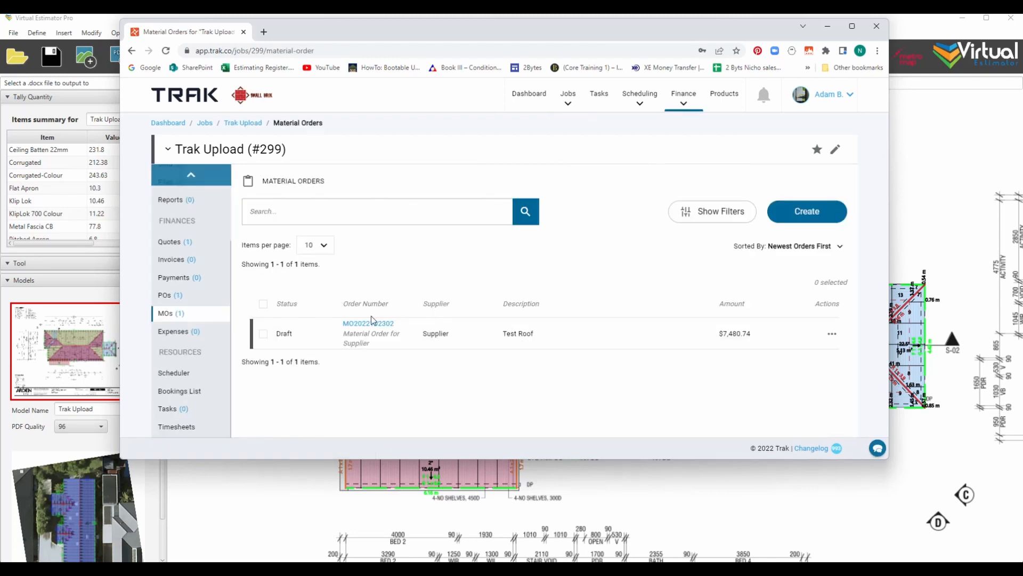
pyautogui.click(367, 324)
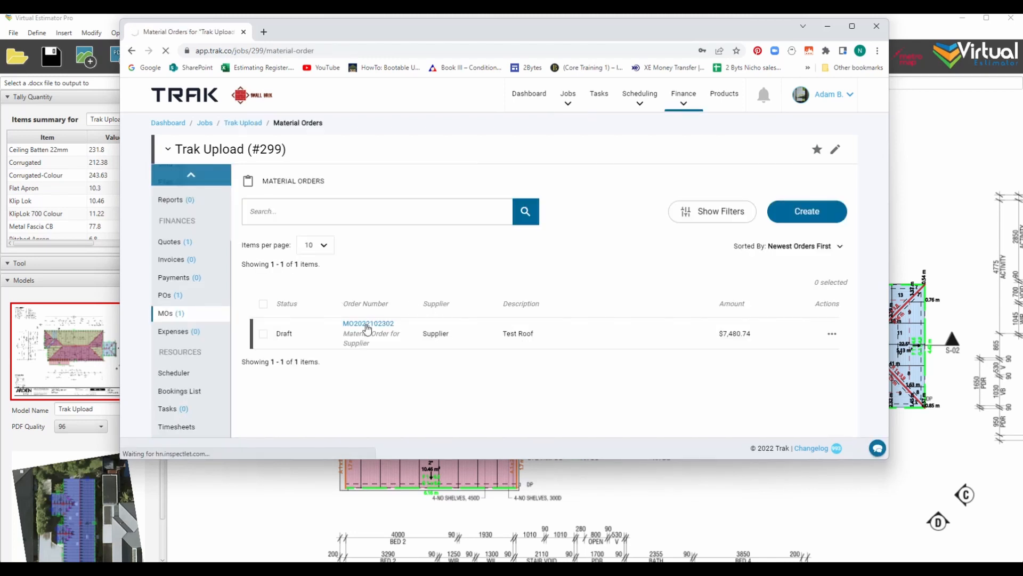
pyautogui.scroll(-2, 383, 317)
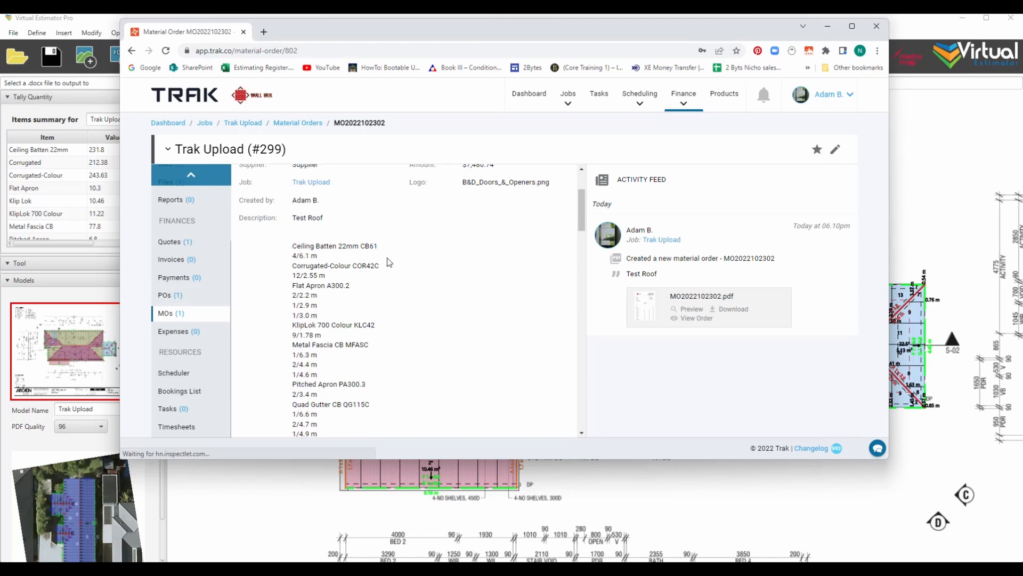
pyautogui.scroll(-5, 324, 275)
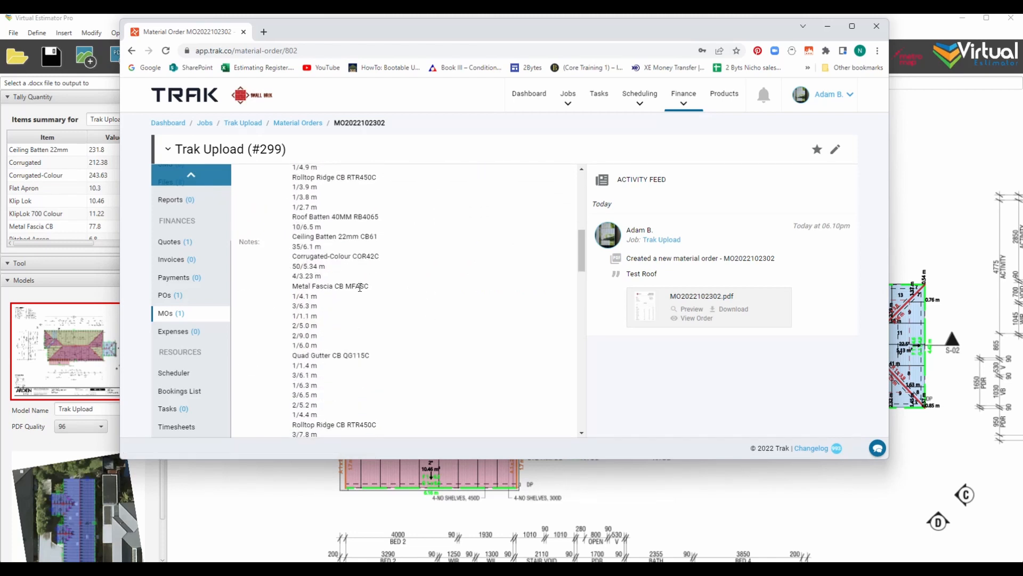
pyautogui.scroll(-3, 364, 327)
pyautogui.scroll(-5, 344, 322)
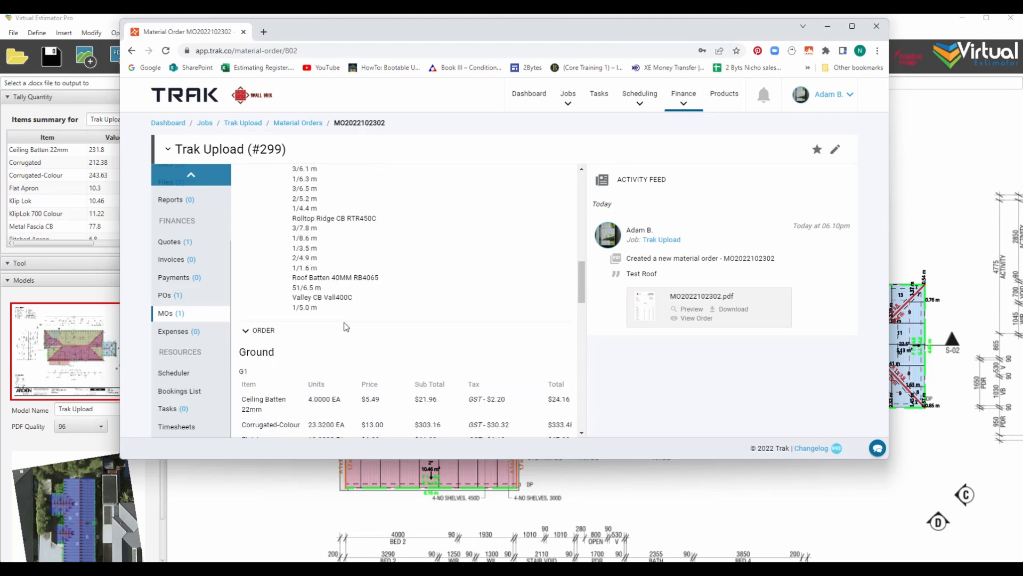
pyautogui.scroll(-8, 316, 261)
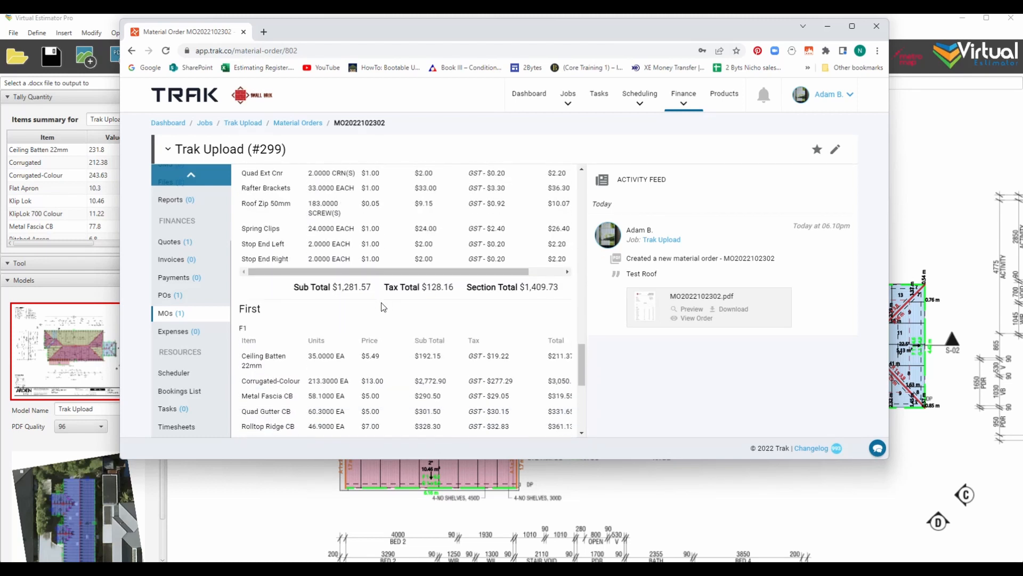
pyautogui.scroll(-6, 382, 306)
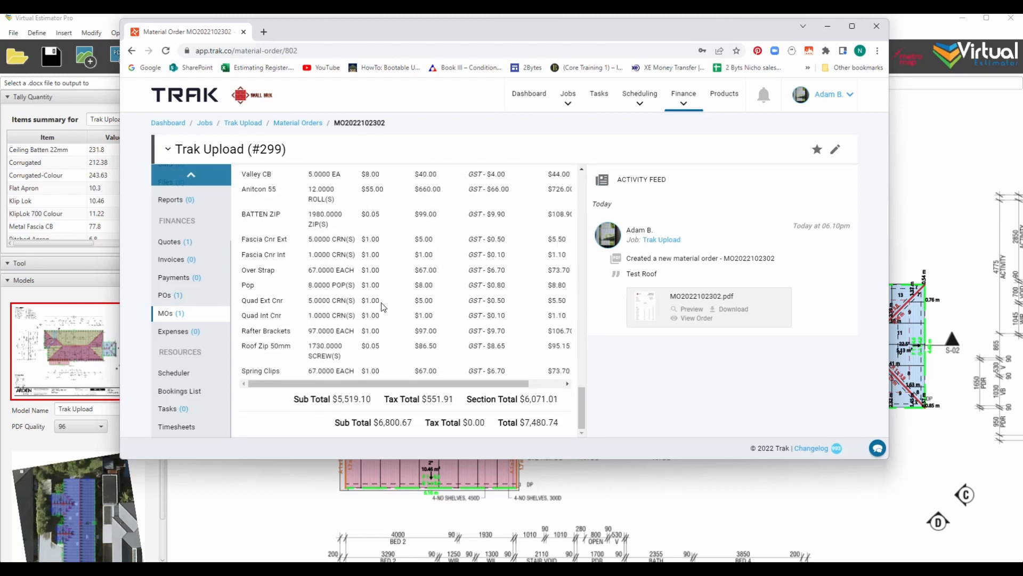
pyautogui.scroll(8, 382, 302)
pyautogui.scroll(10, 382, 303)
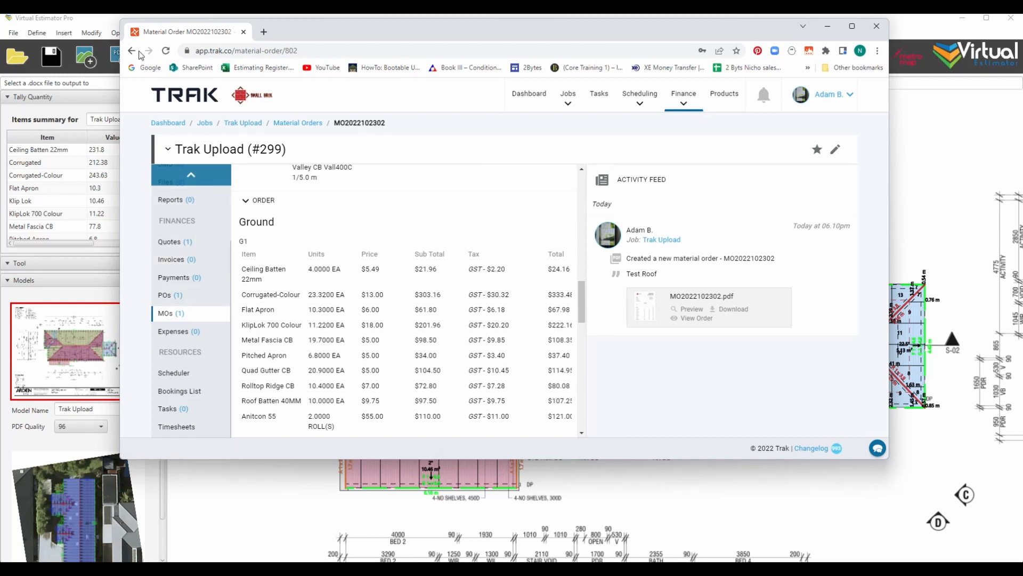
# Open the job's draft purchase order and review the labour items in the Ground and First sections.
pyautogui.click(167, 299)
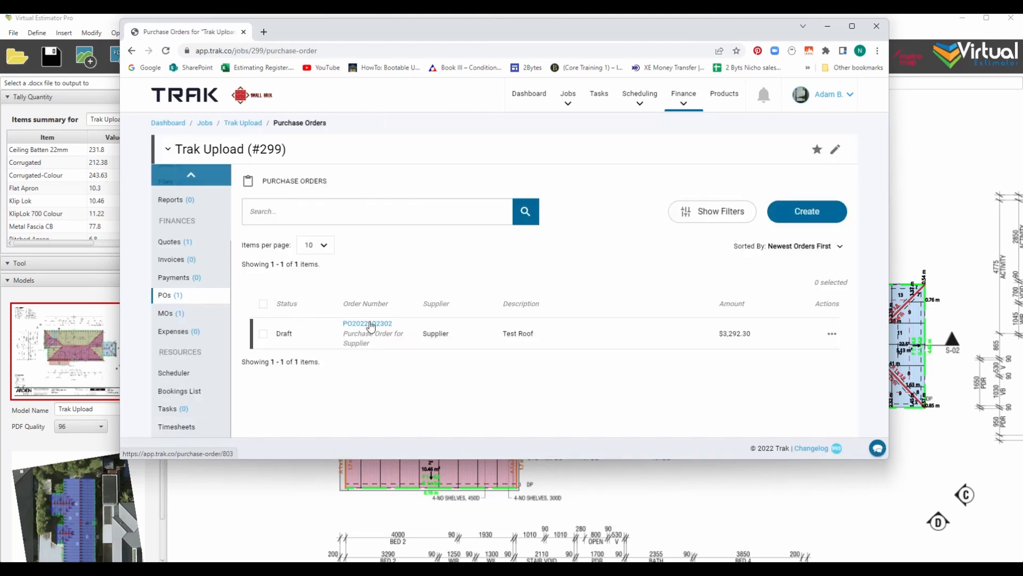
pyautogui.click(366, 324)
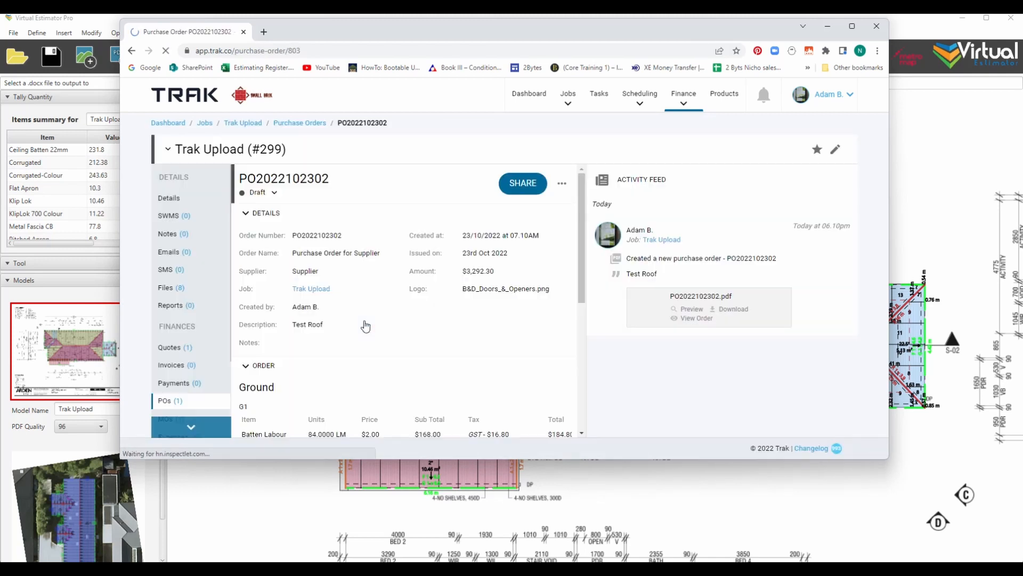
pyautogui.scroll(-5, 382, 312)
pyautogui.scroll(2, 382, 312)
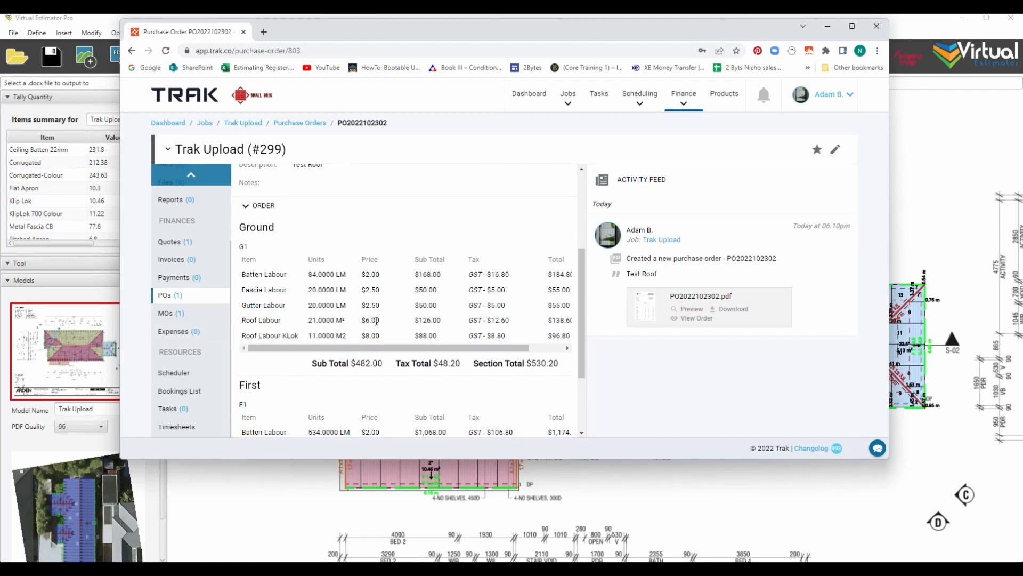
pyautogui.scroll(-2, 377, 321)
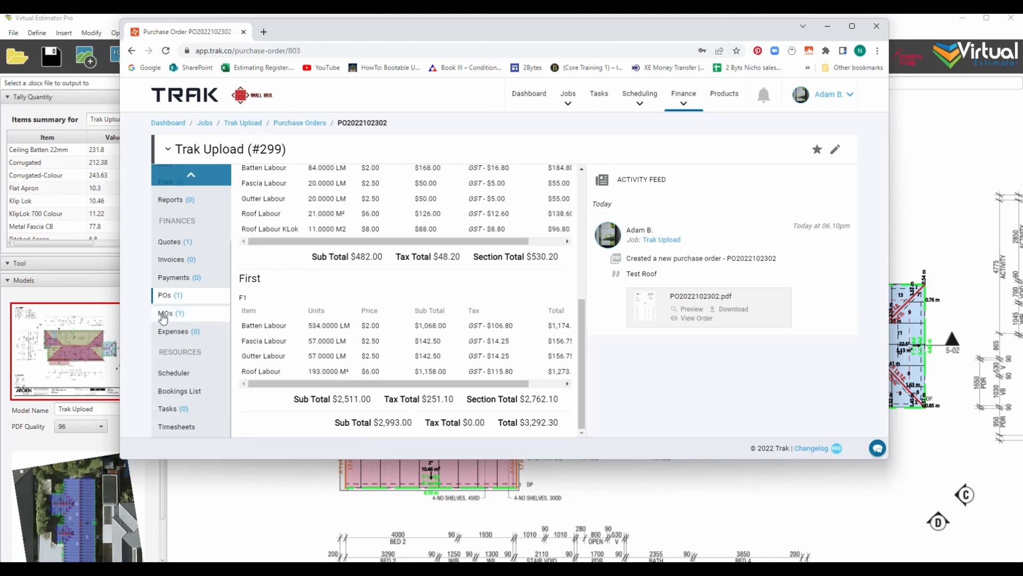
# Open the job's draft quote and examine the Ground and First items, their prices and the section summary.
pyautogui.click(178, 243)
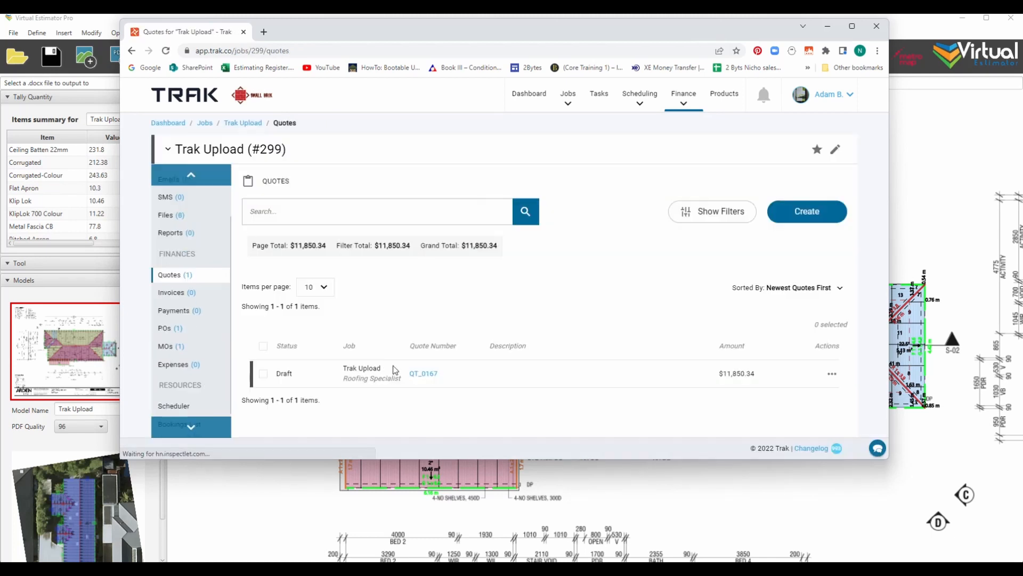
pyautogui.click(426, 375)
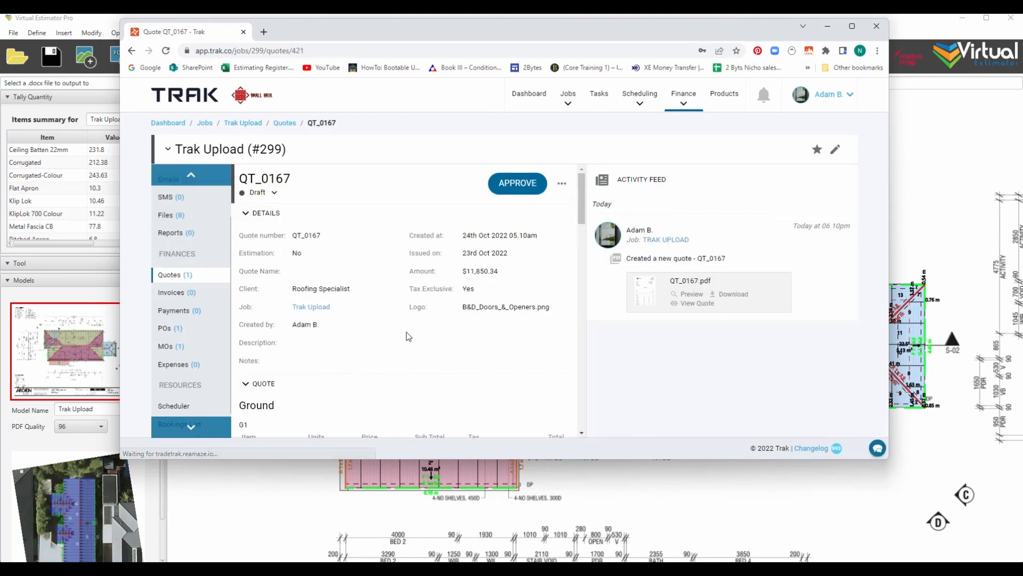
pyautogui.scroll(-5, 407, 331)
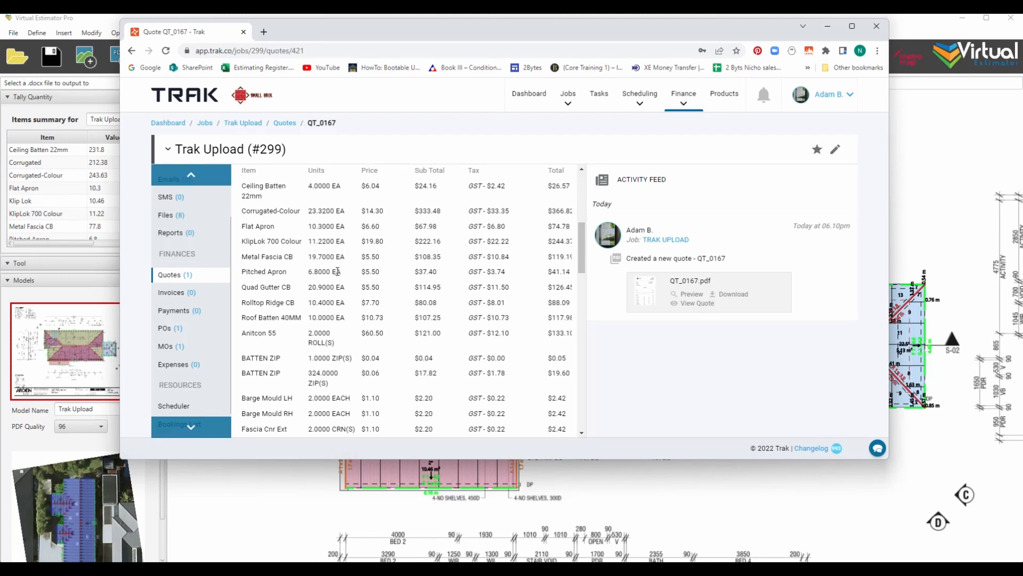
pyautogui.scroll(1, 331, 238)
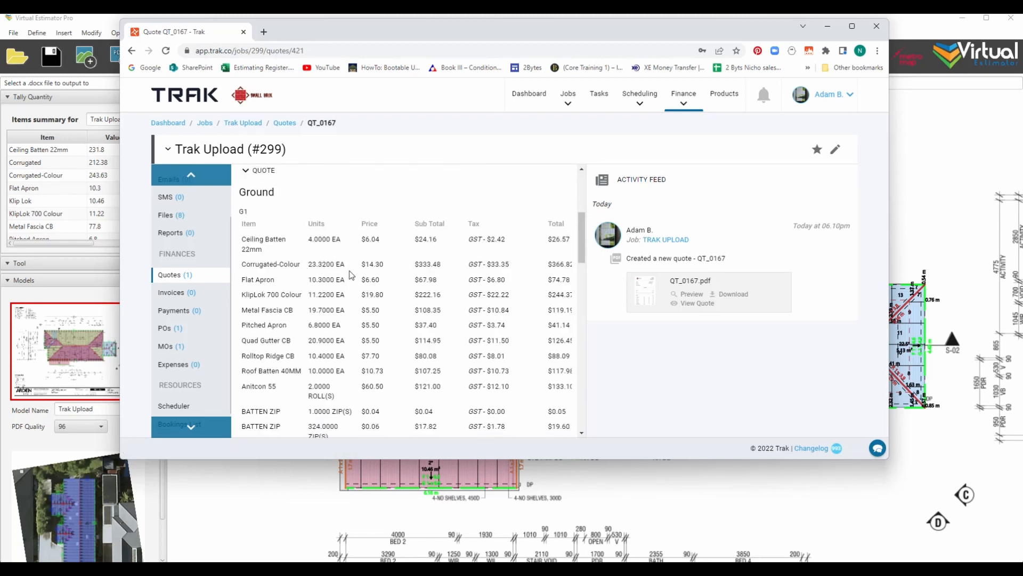
pyautogui.scroll(-10, 329, 275)
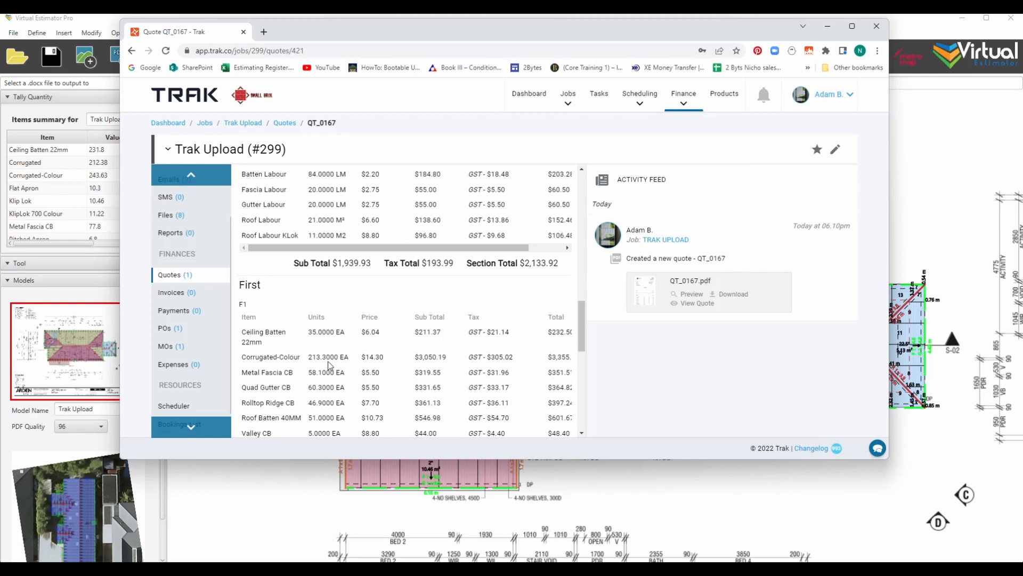
pyautogui.scroll(-10, 329, 365)
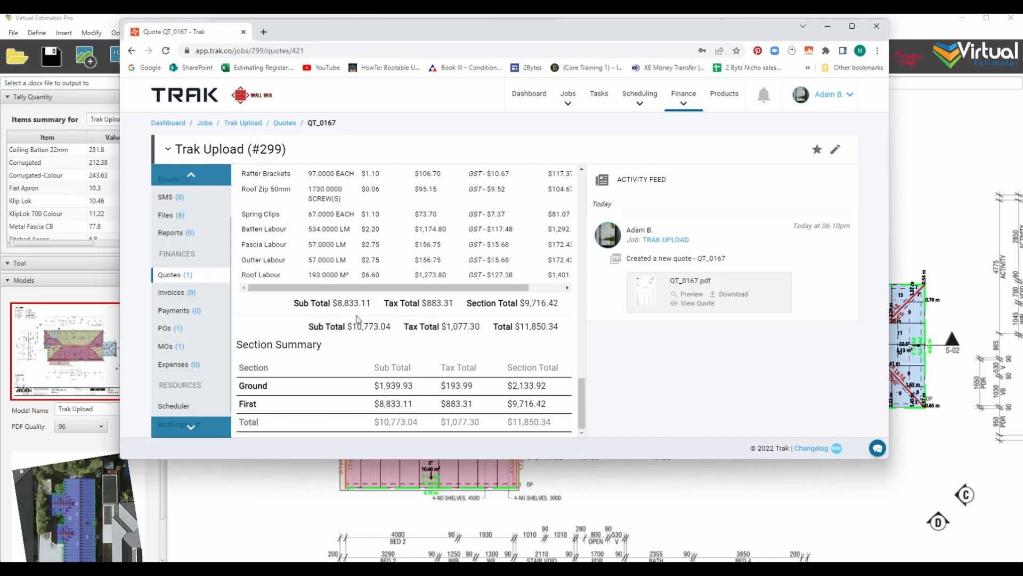
pyautogui.scroll(8, 357, 314)
pyautogui.scroll(10, 357, 312)
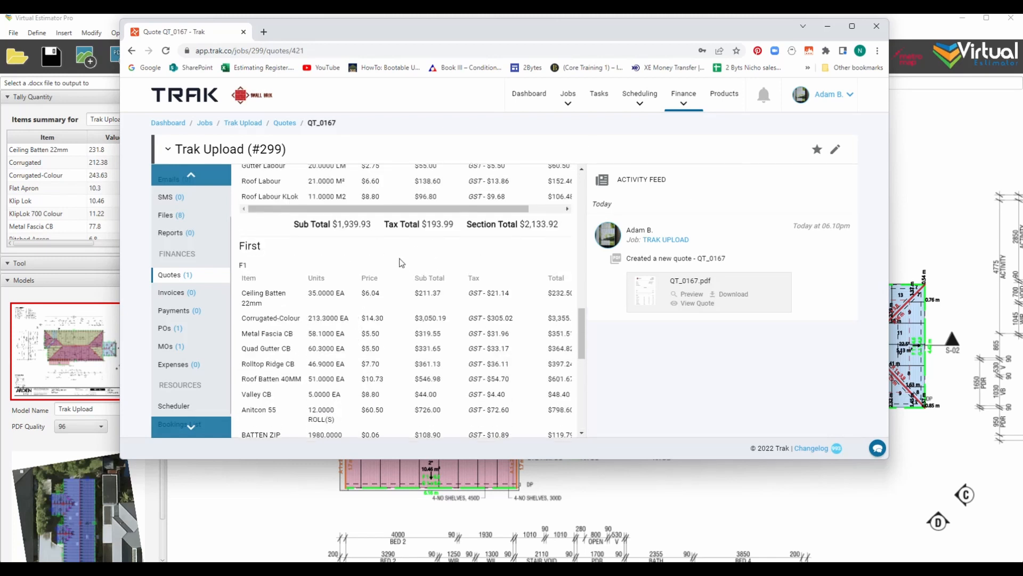
# Open the Trak Upload job's file list to check the uploaded documents and folders.
pyautogui.click(165, 219)
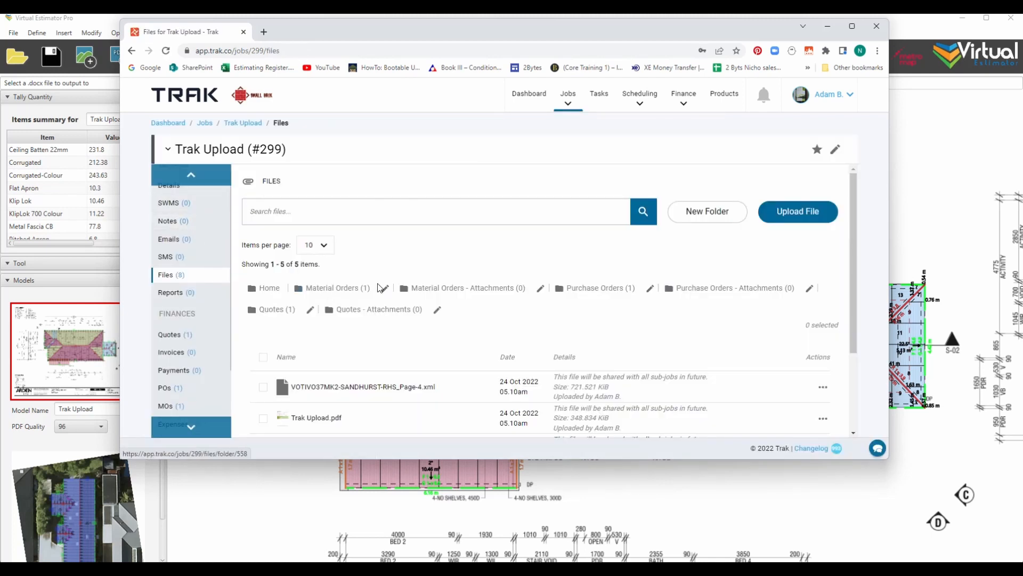